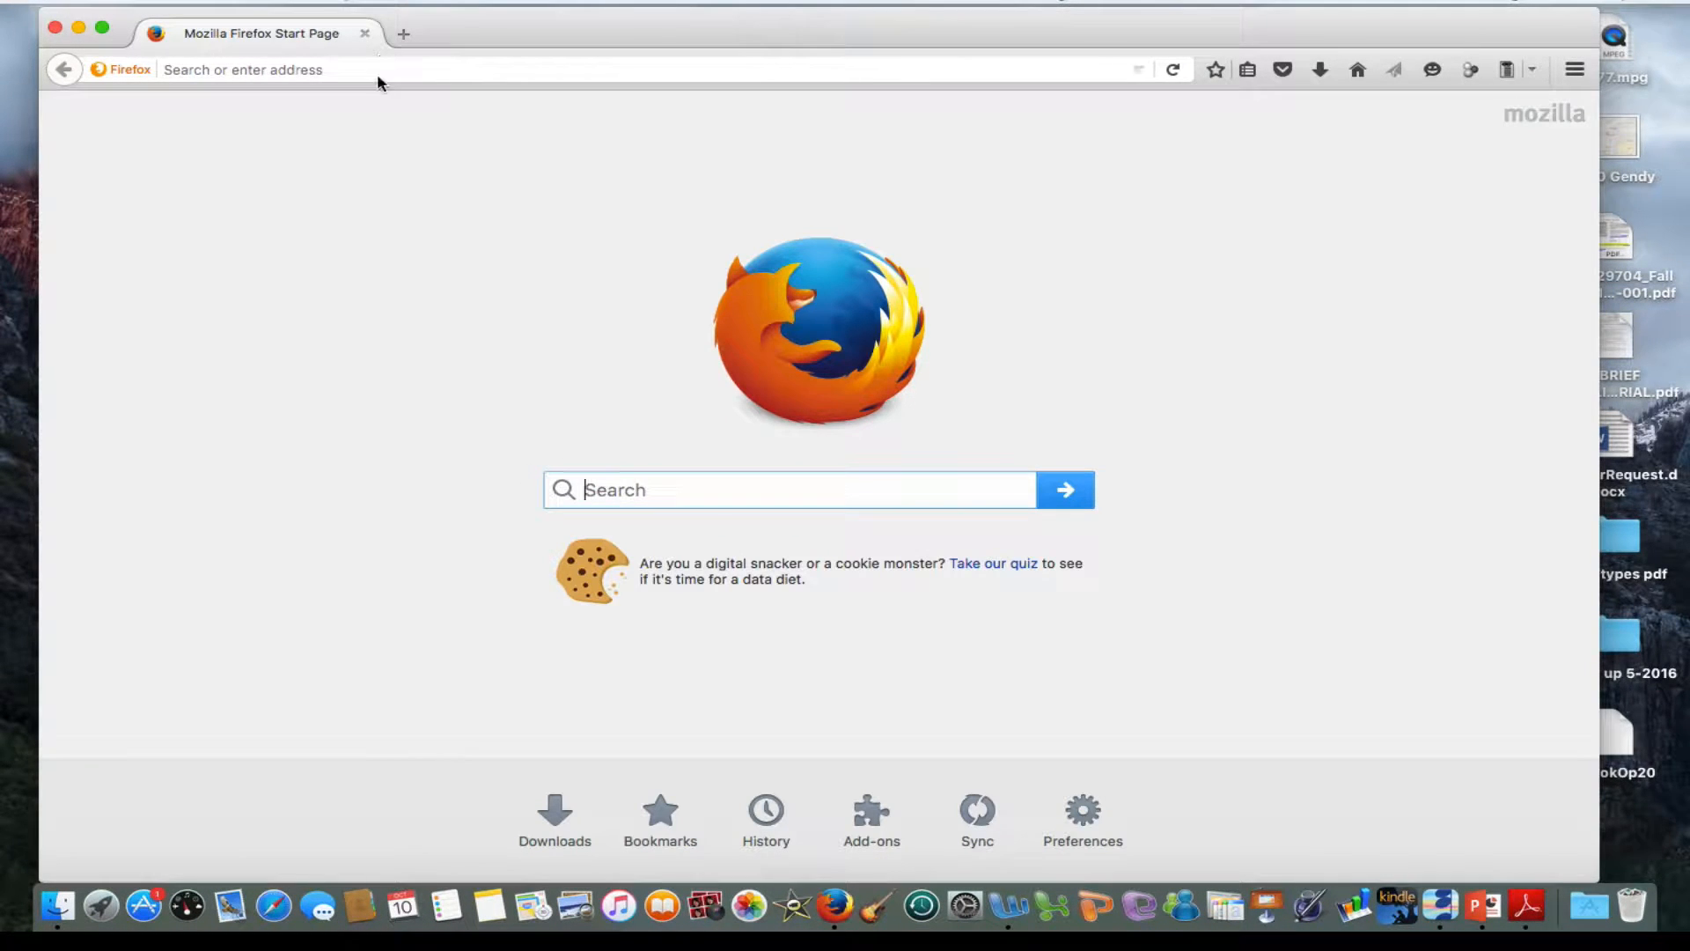
# Load uta.sites.noteflight.com in Firefox to reach the Noteflight login page.
pyautogui.click(378, 66)
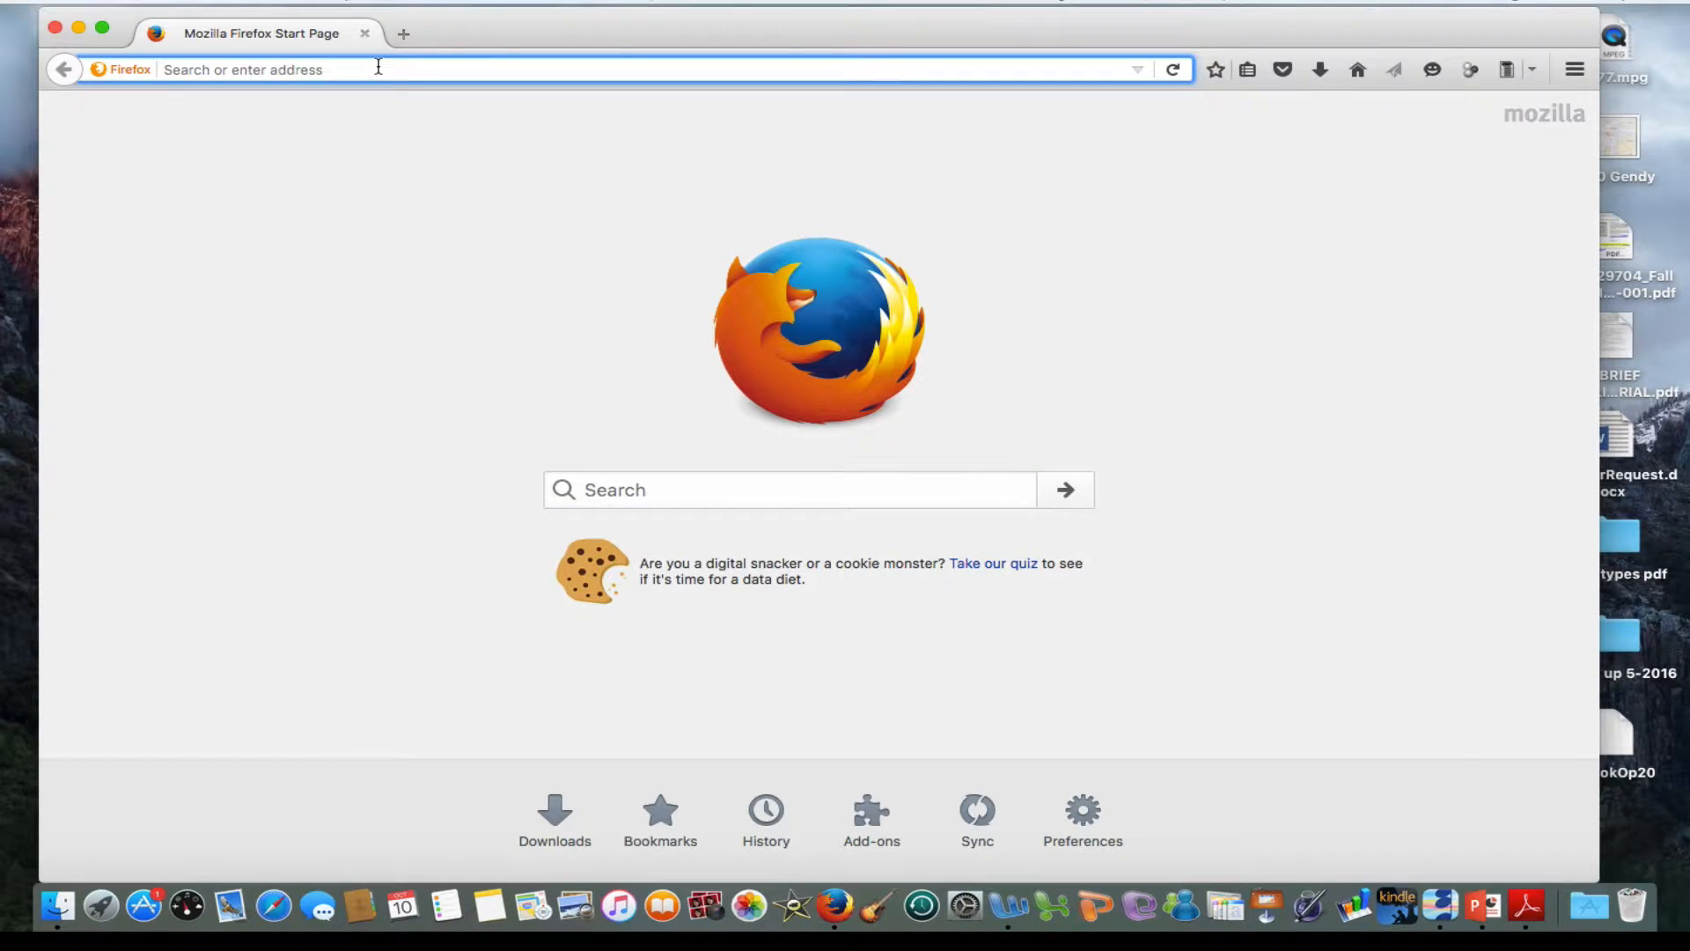
pyautogui.write('uta.si')
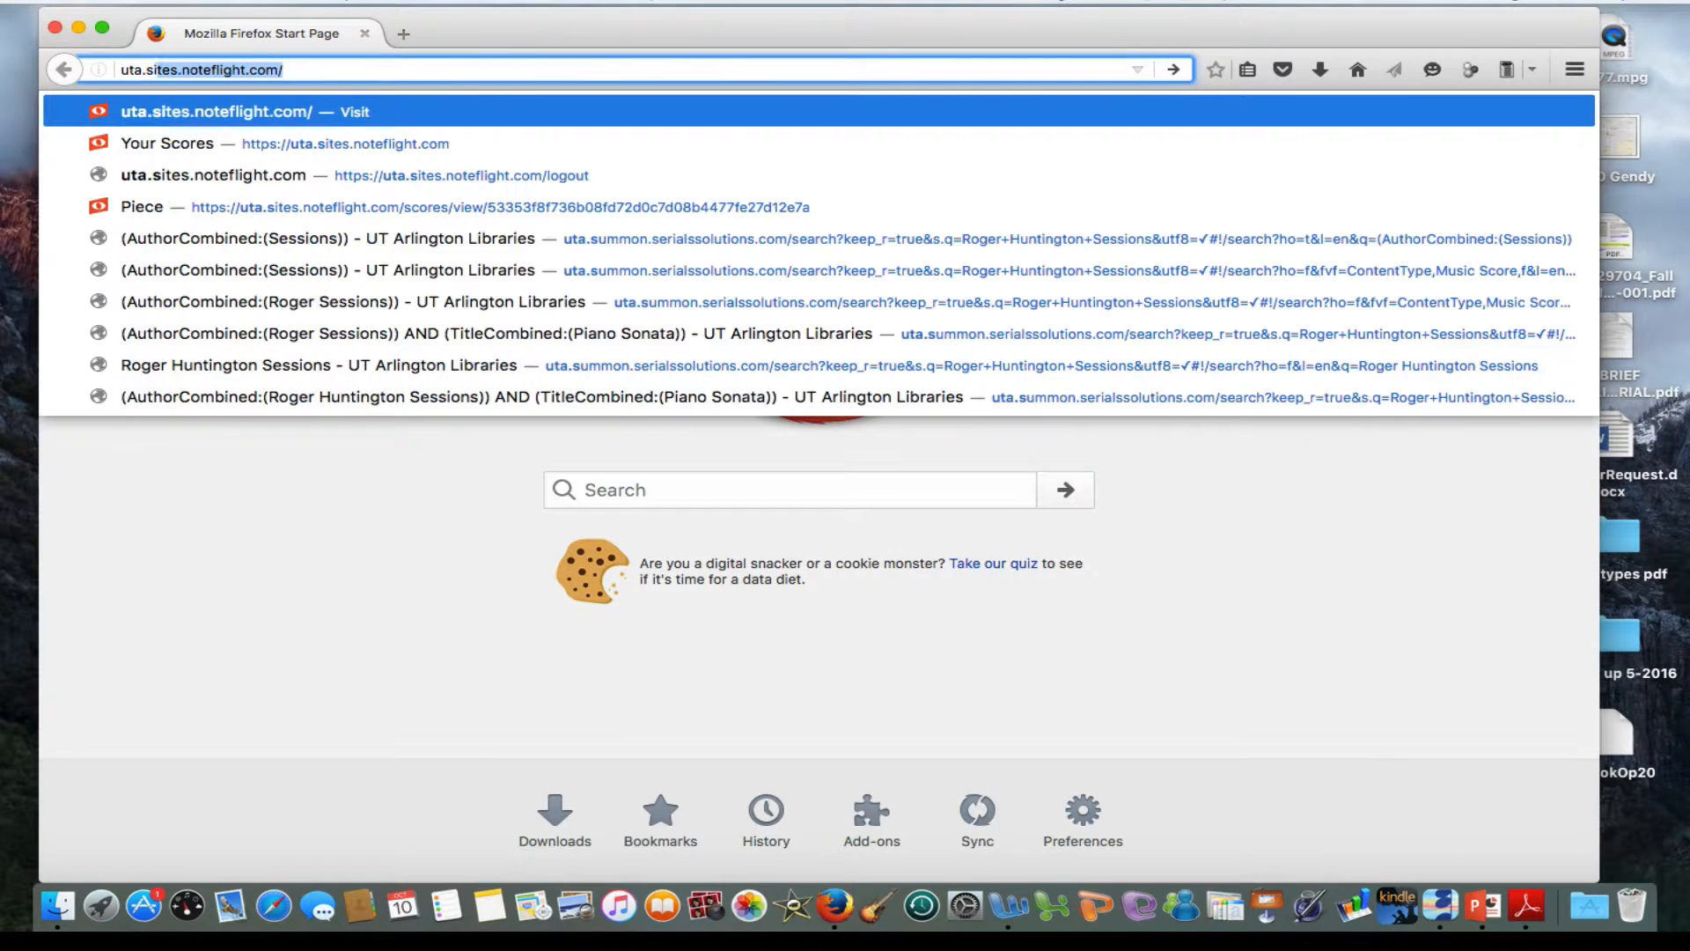
pyautogui.write('tes.')
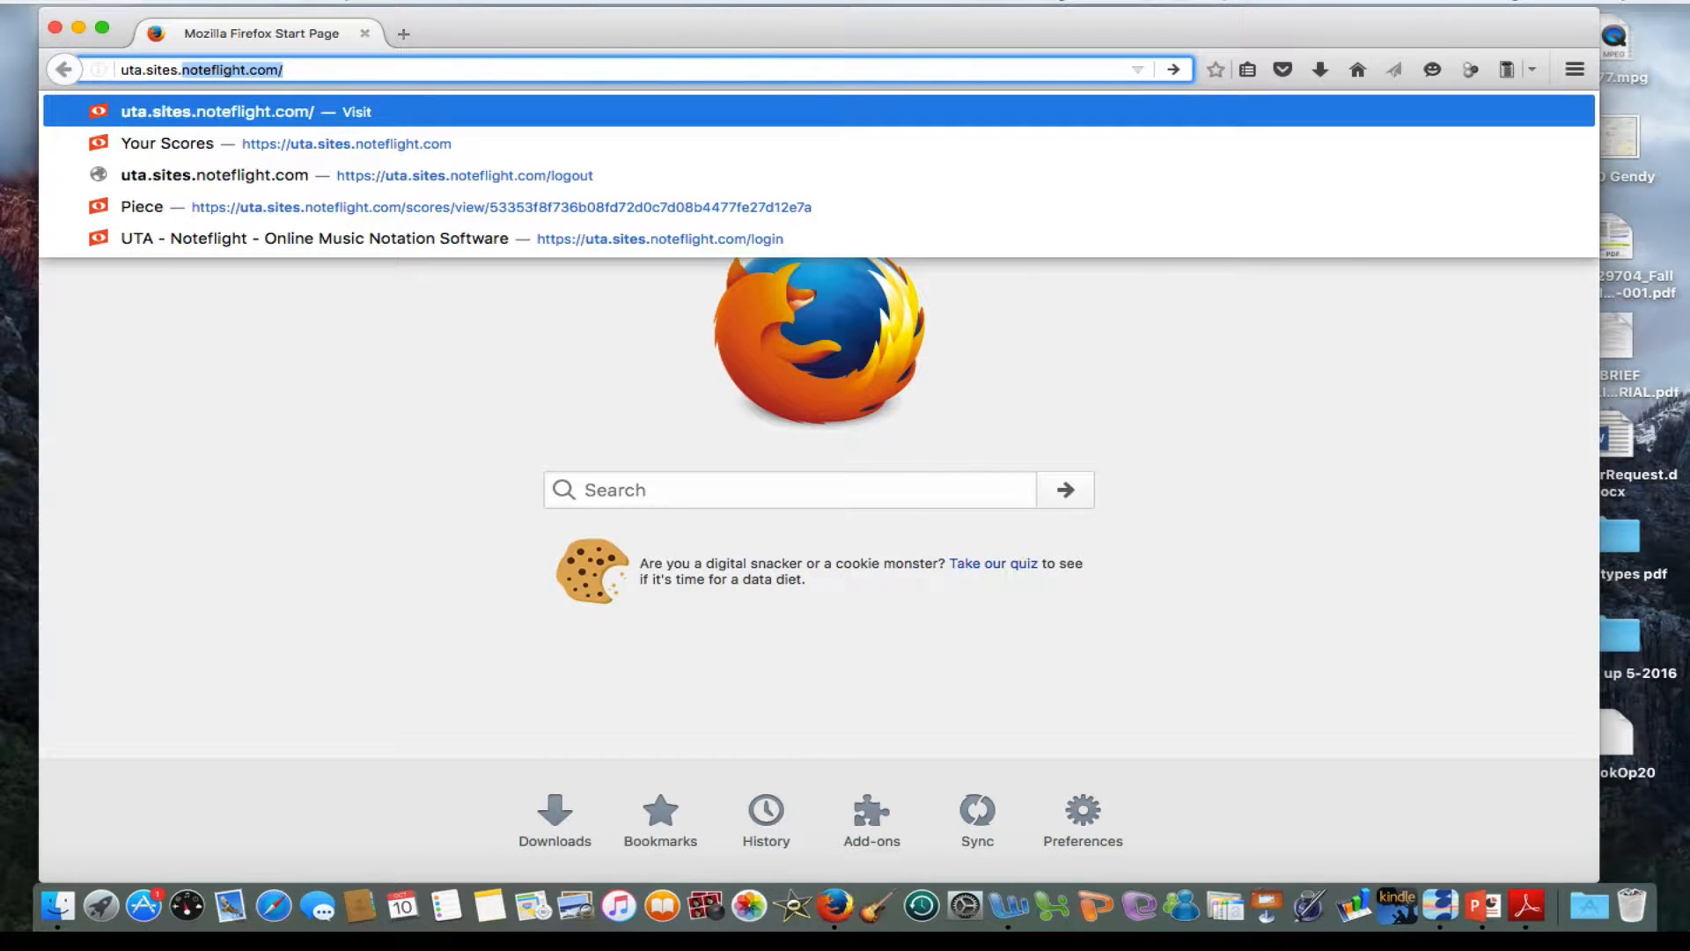
pyautogui.press('Return')
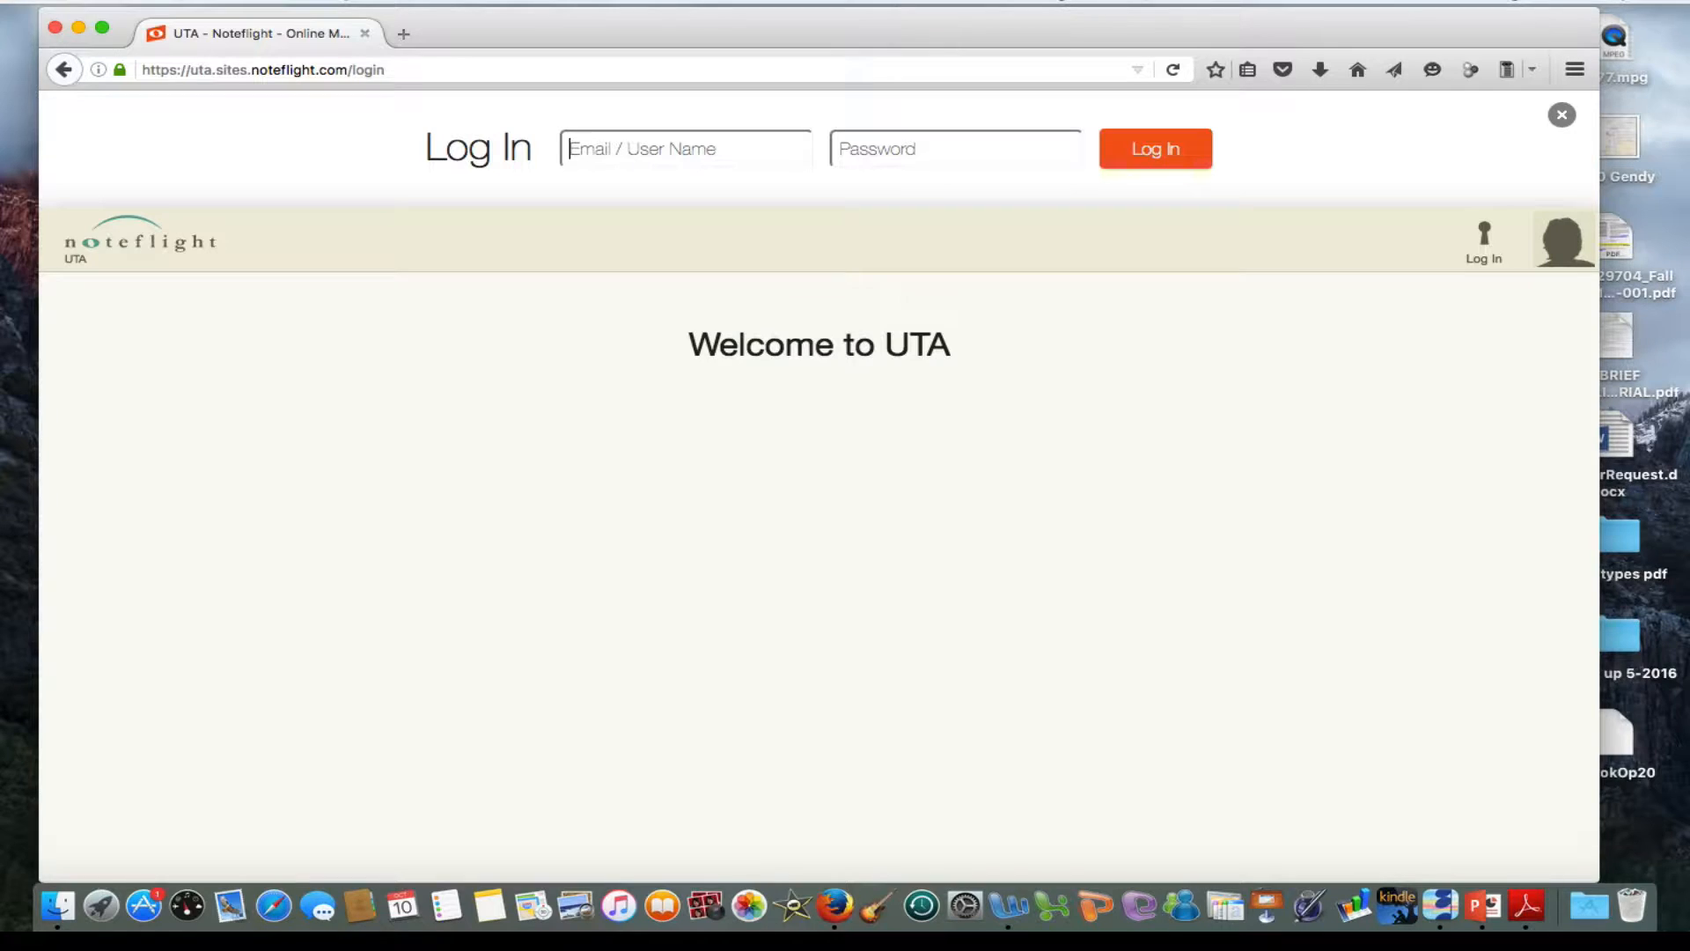
# Log in with the account's user name and password, then dismiss Firefox's save-login offer.
pyautogui.write('George Chave')
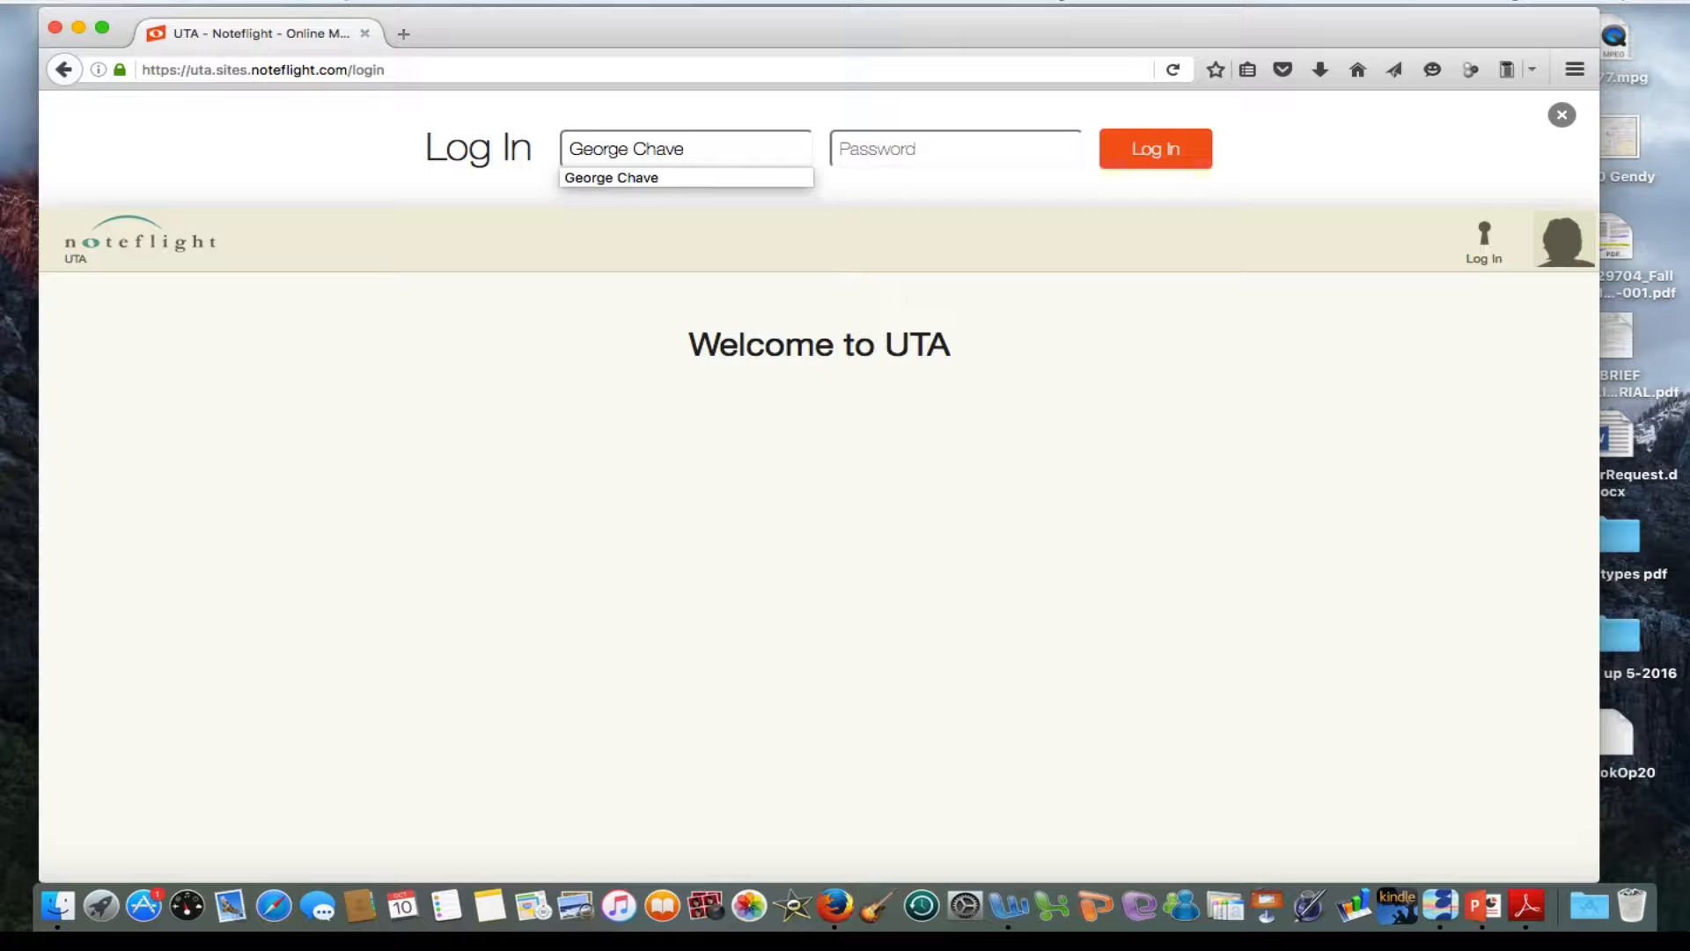
pyautogui.press('Tab')
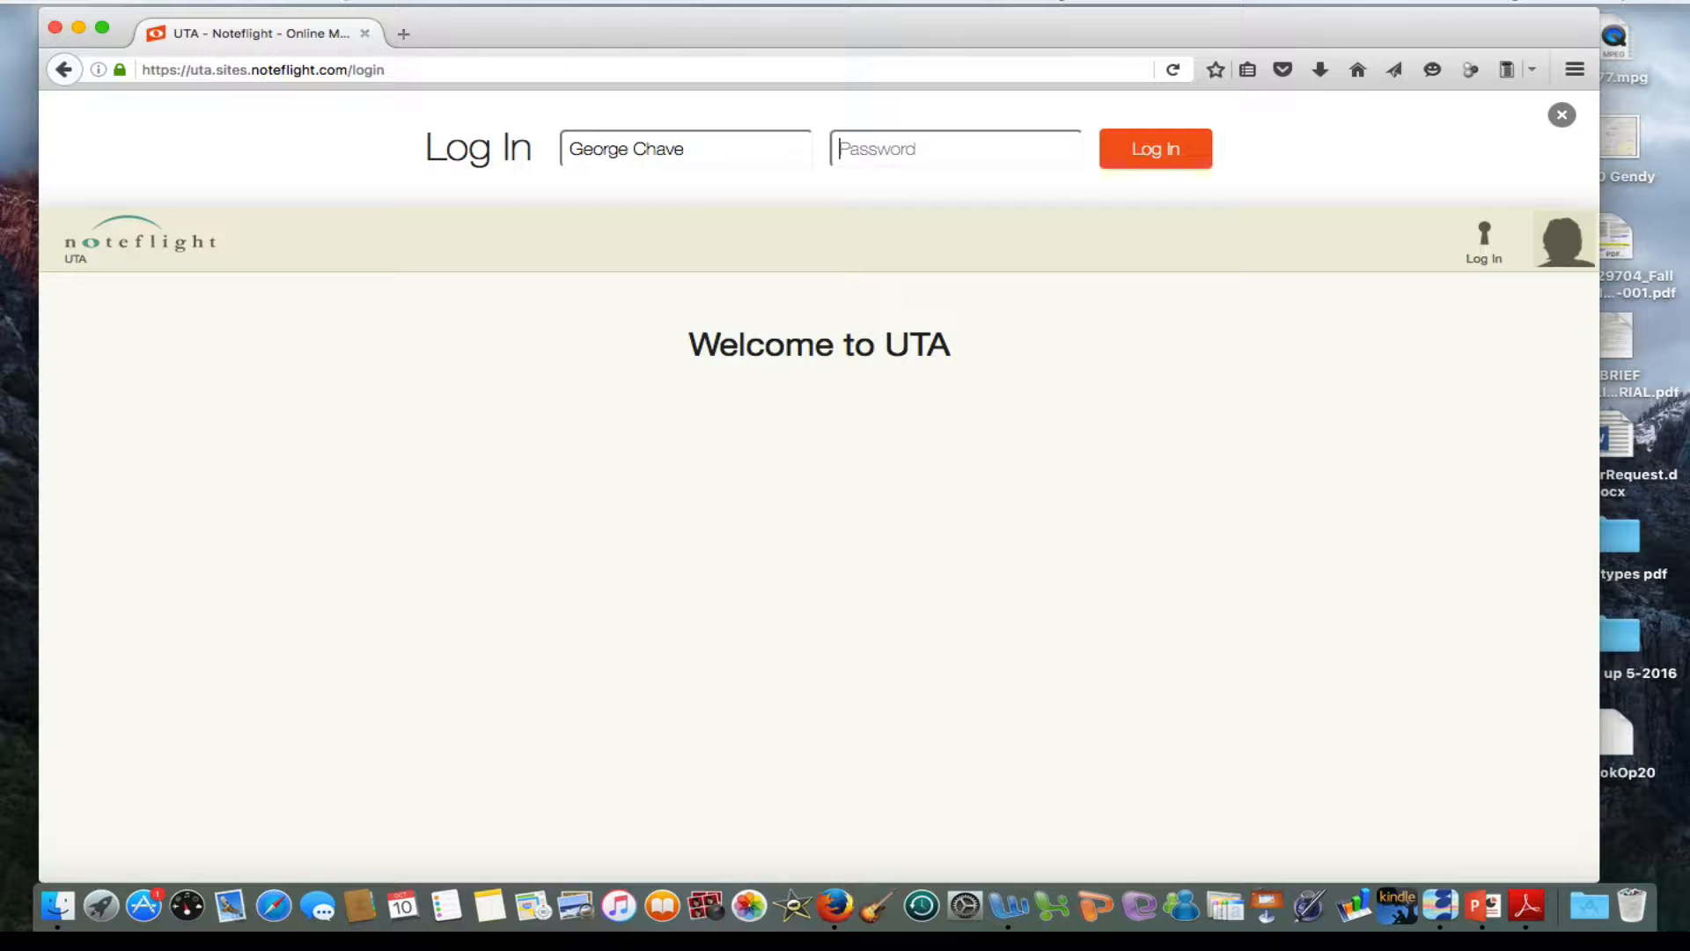
pyautogui.write('••')
pyautogui.click(1158, 151)
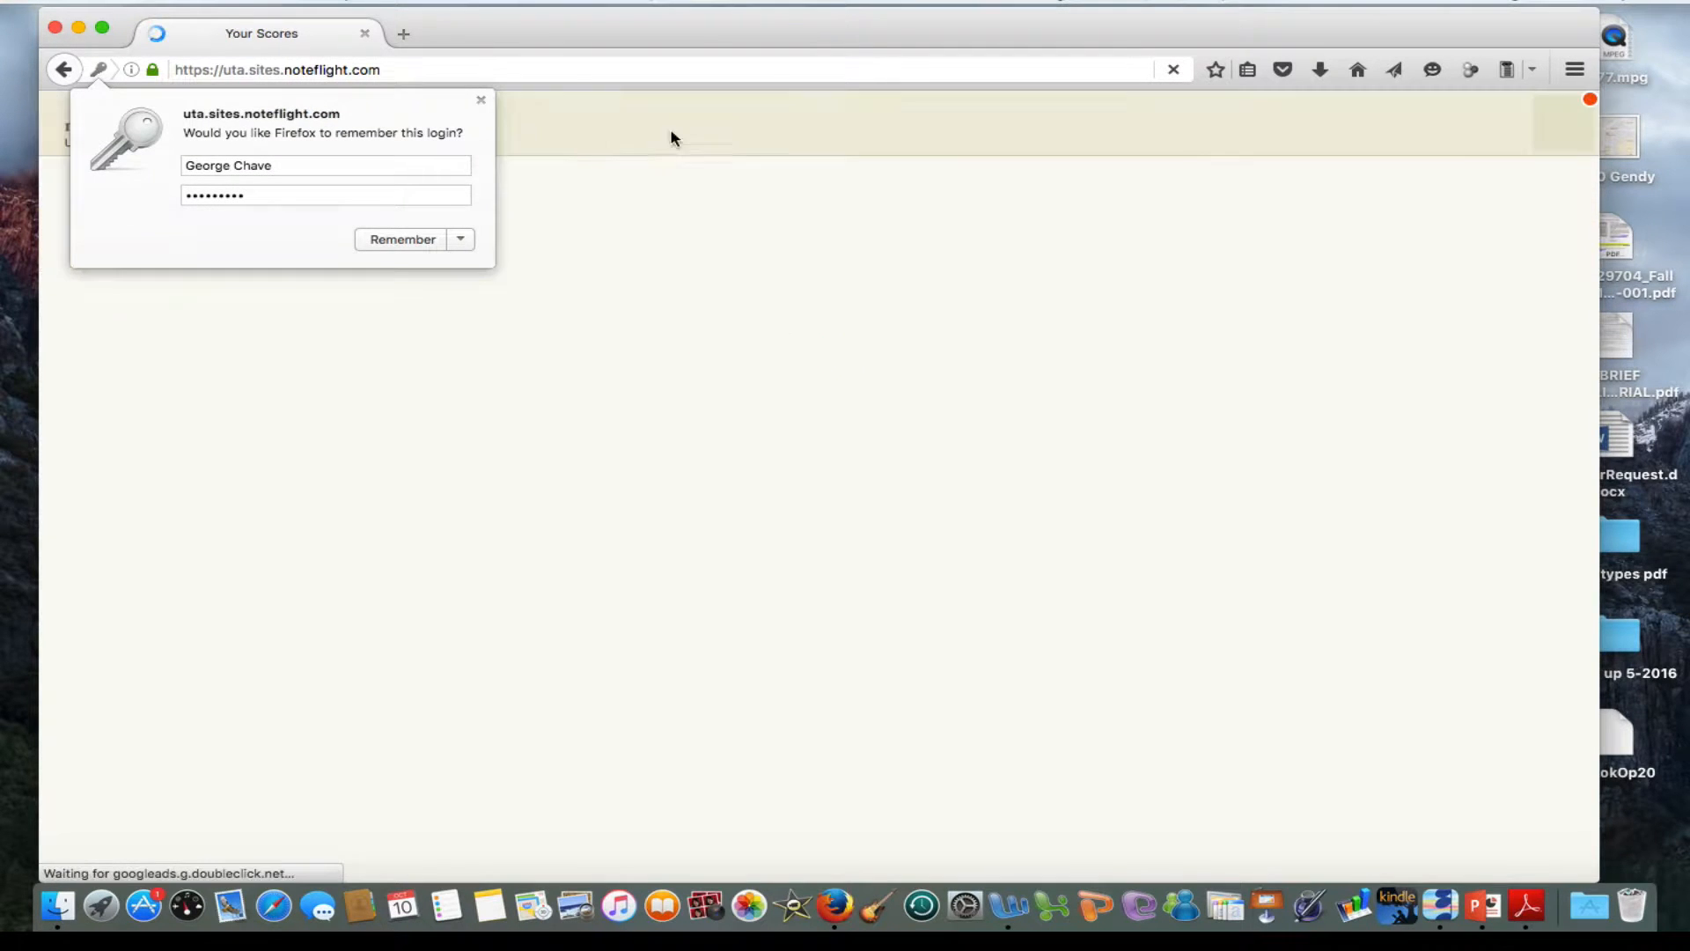
pyautogui.click(481, 100)
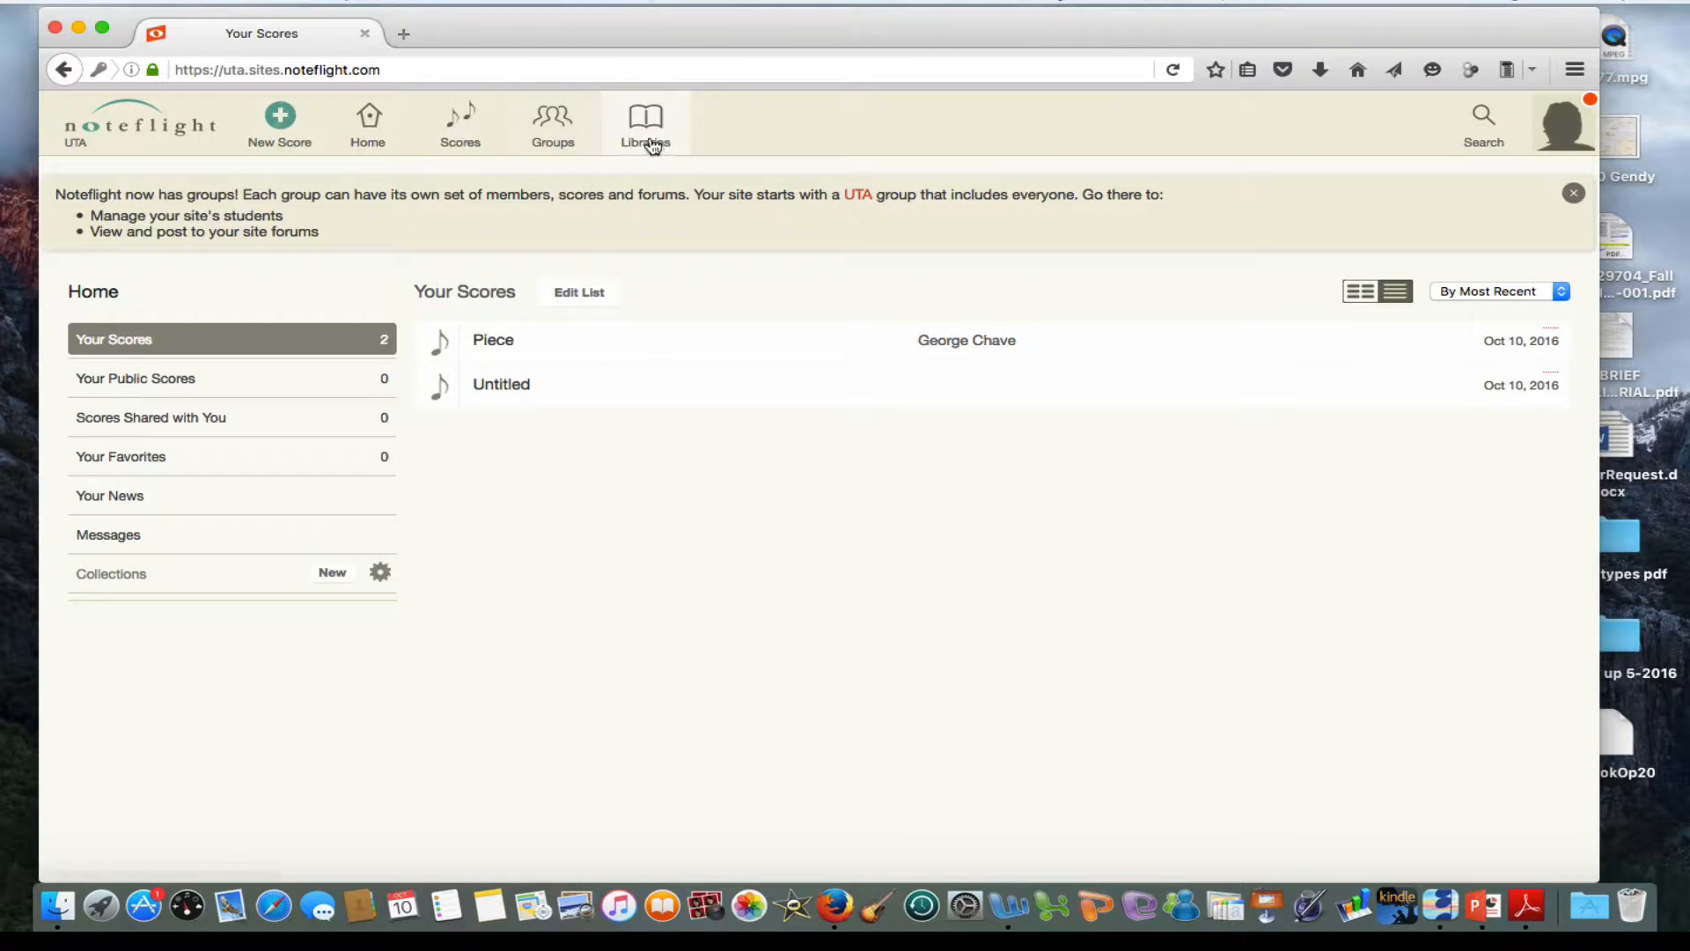
# Create a new score from a blank score sheet with the Piano instrument.
pyautogui.click(281, 120)
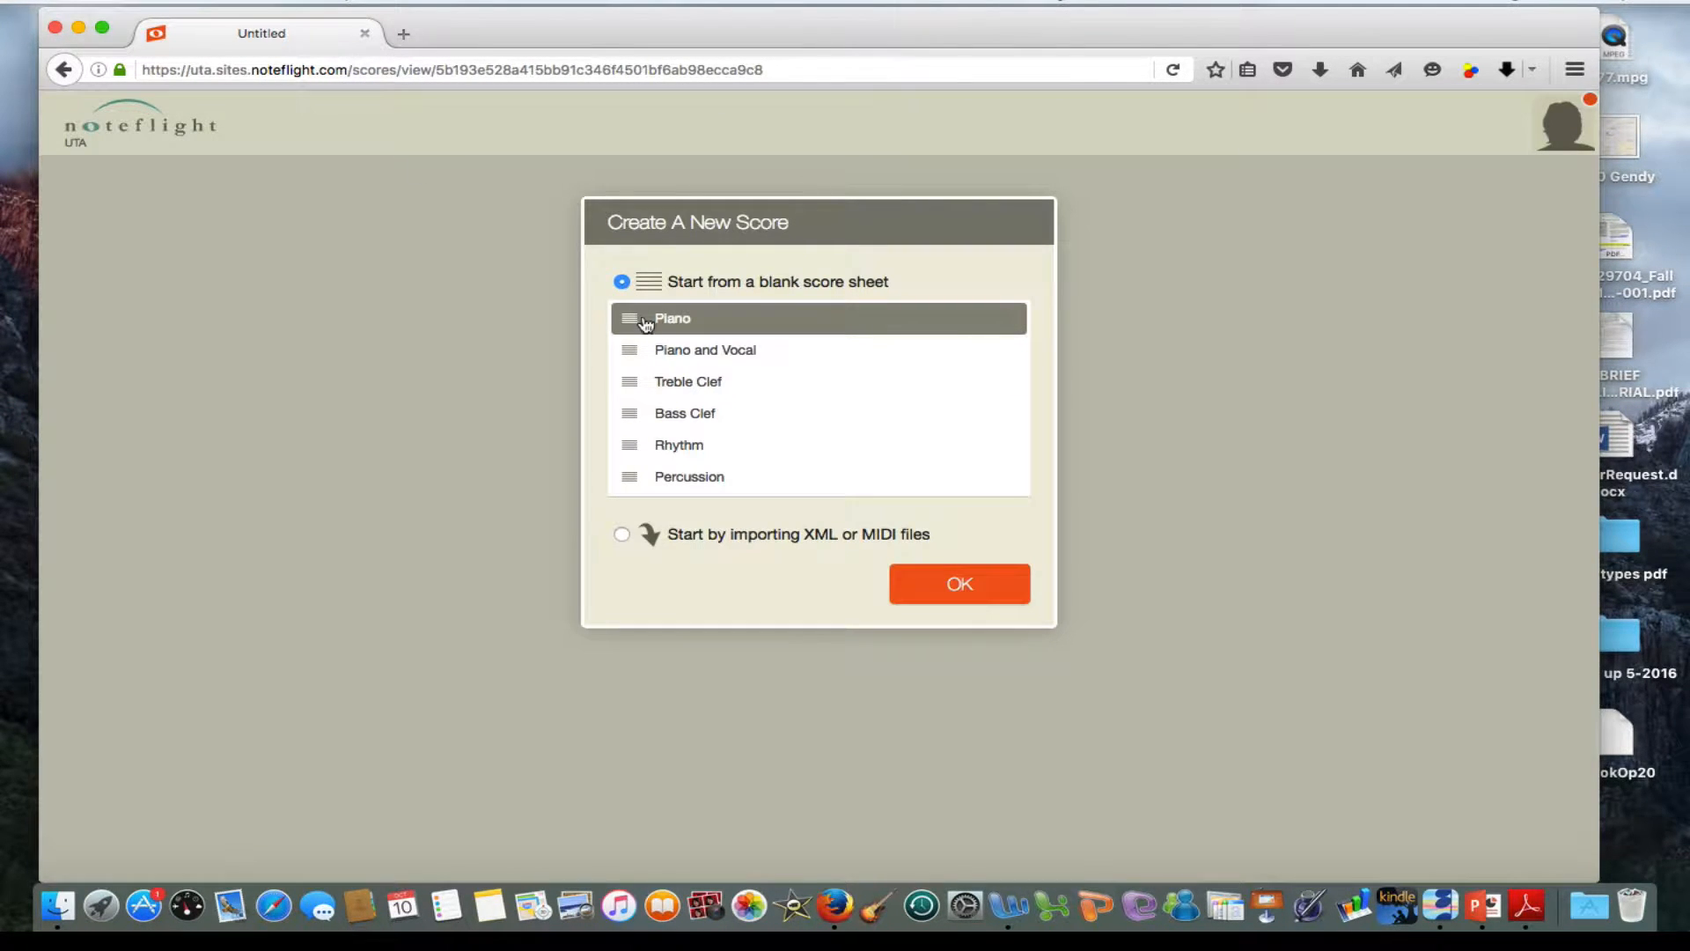
pyautogui.scroll(-8, 749, 387)
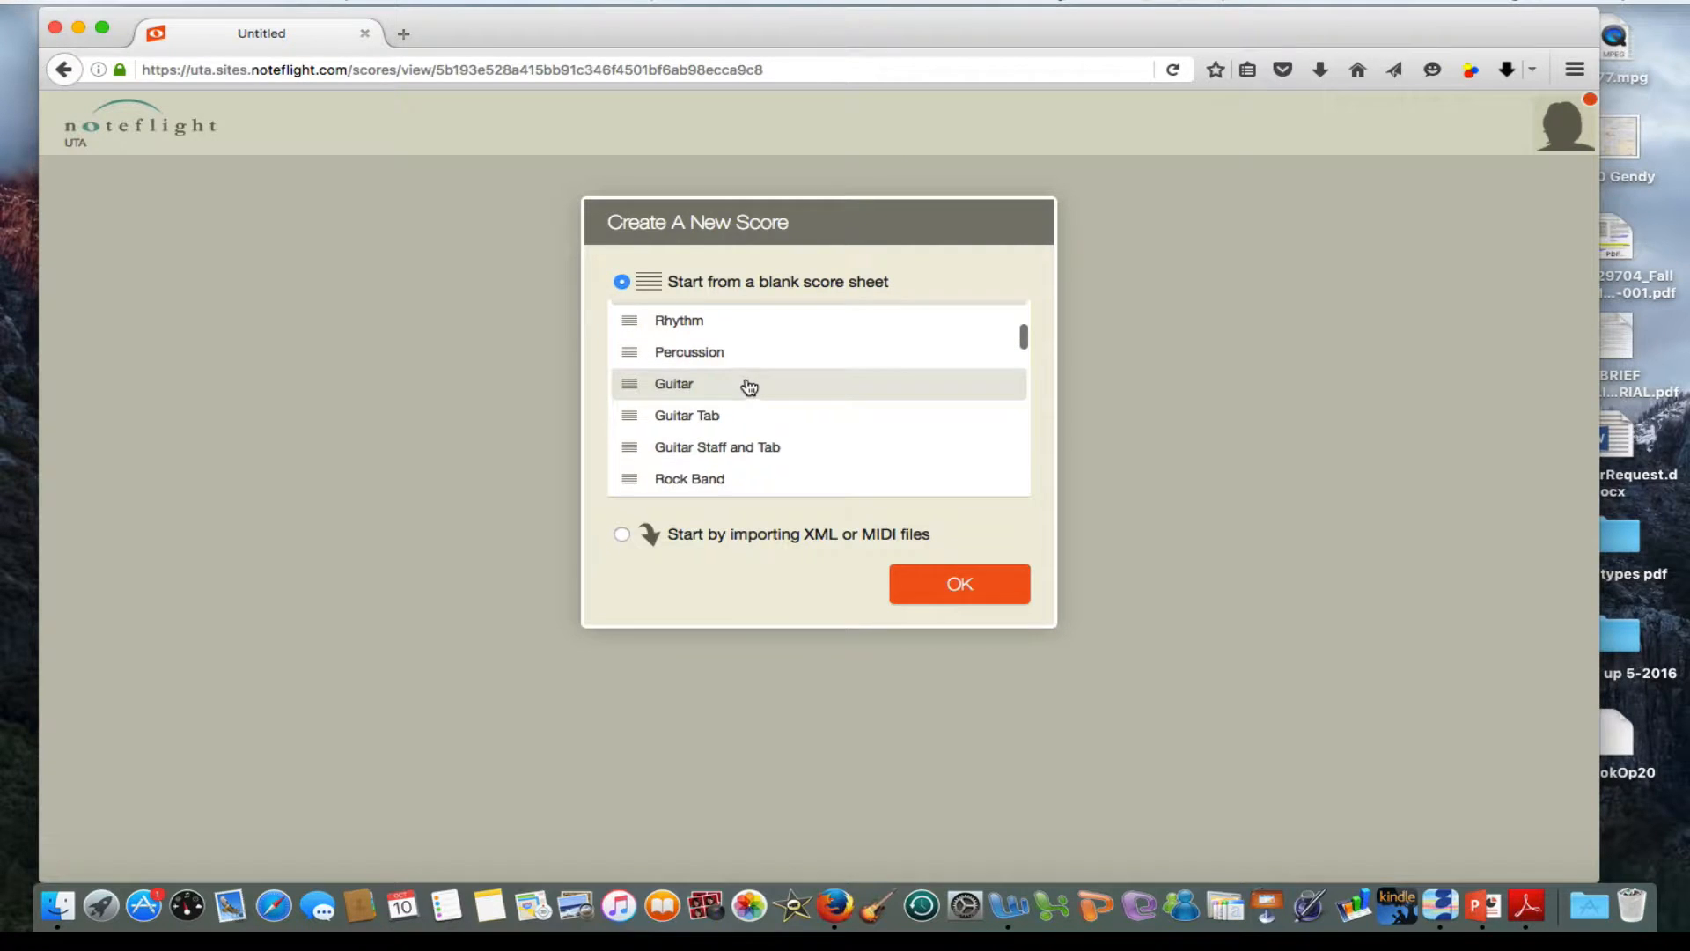
pyautogui.scroll(-5, 750, 387)
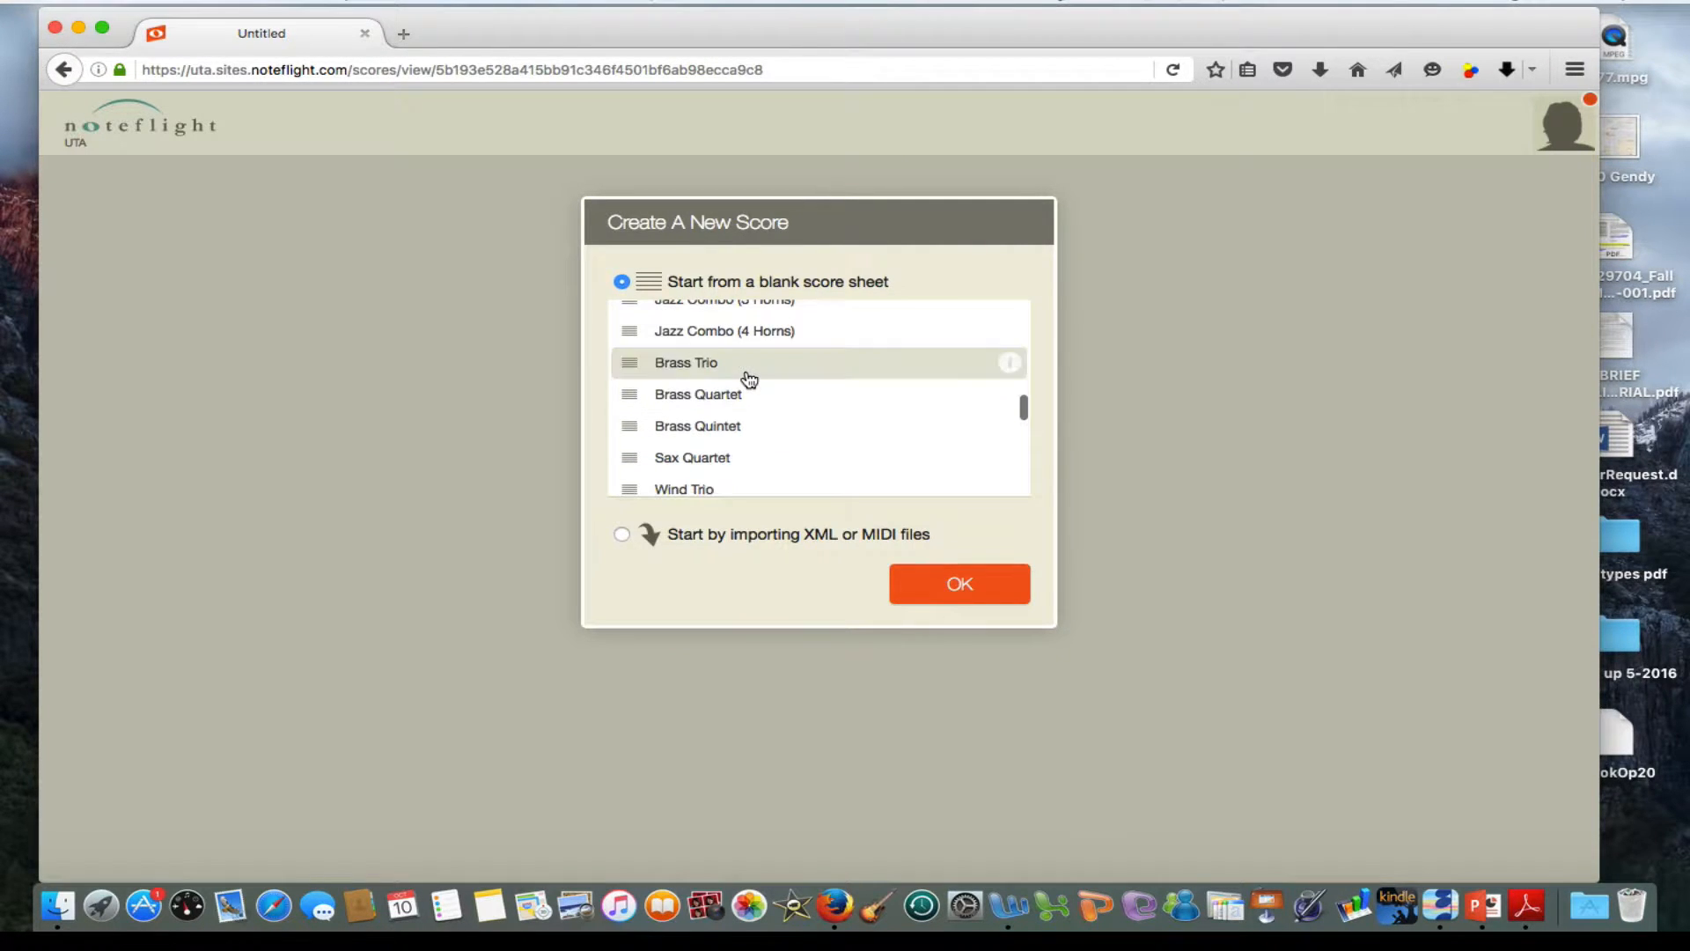
pyautogui.scroll(-5, 749, 380)
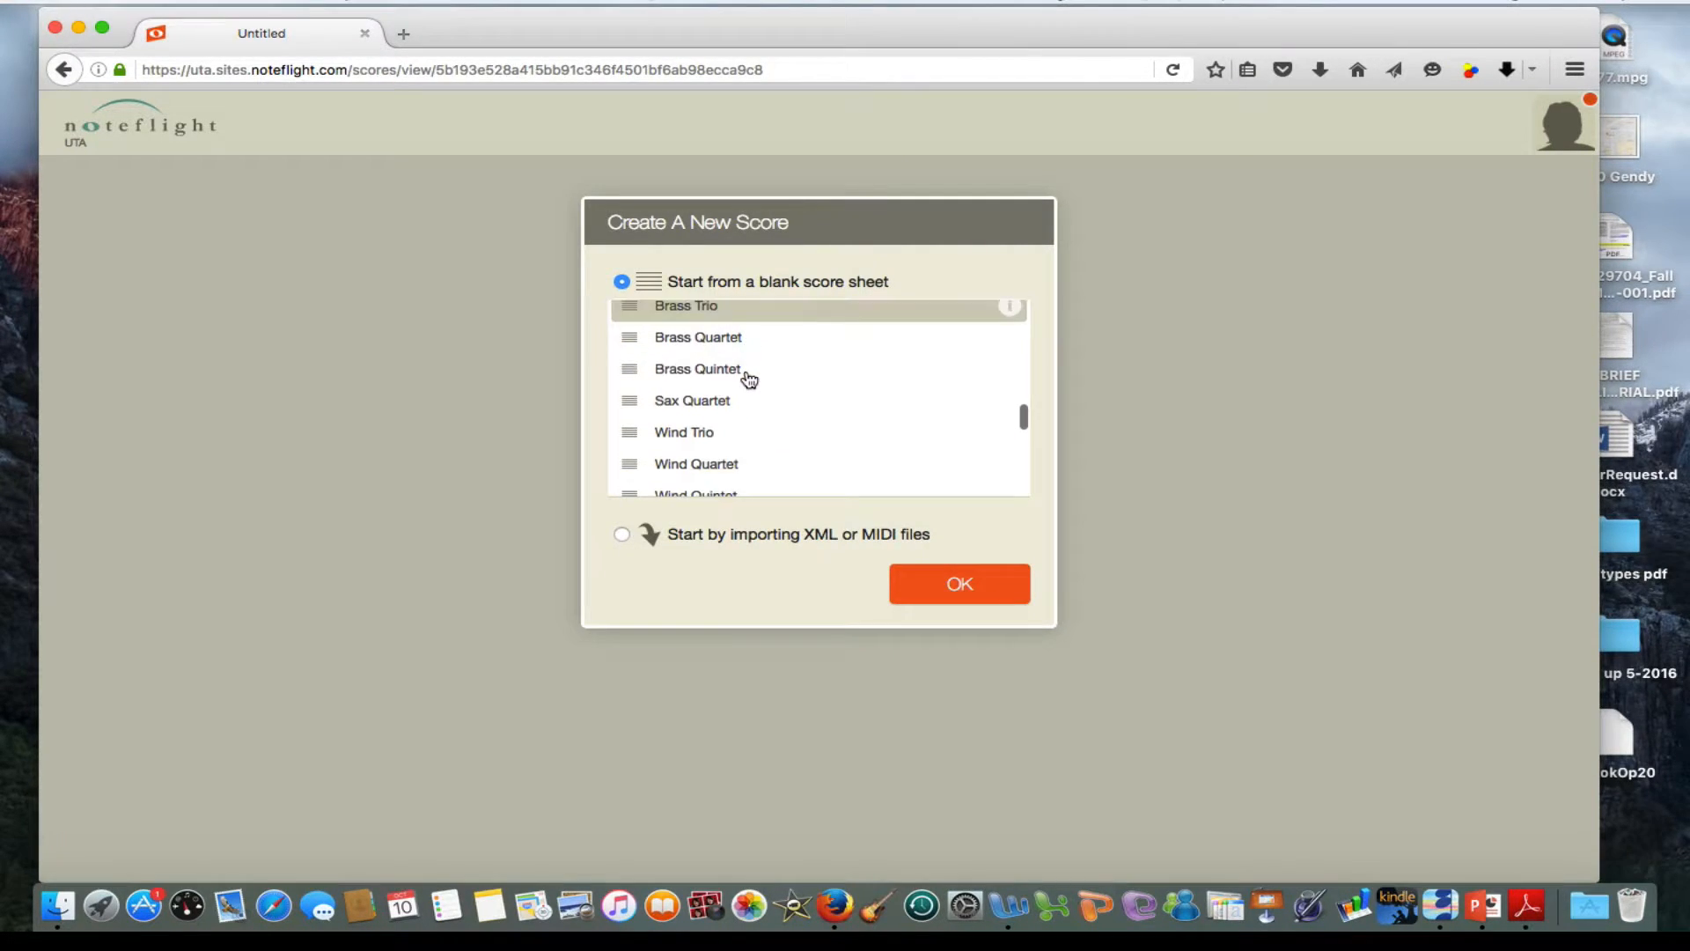
pyautogui.scroll(10, 749, 381)
pyautogui.scroll(5, 749, 380)
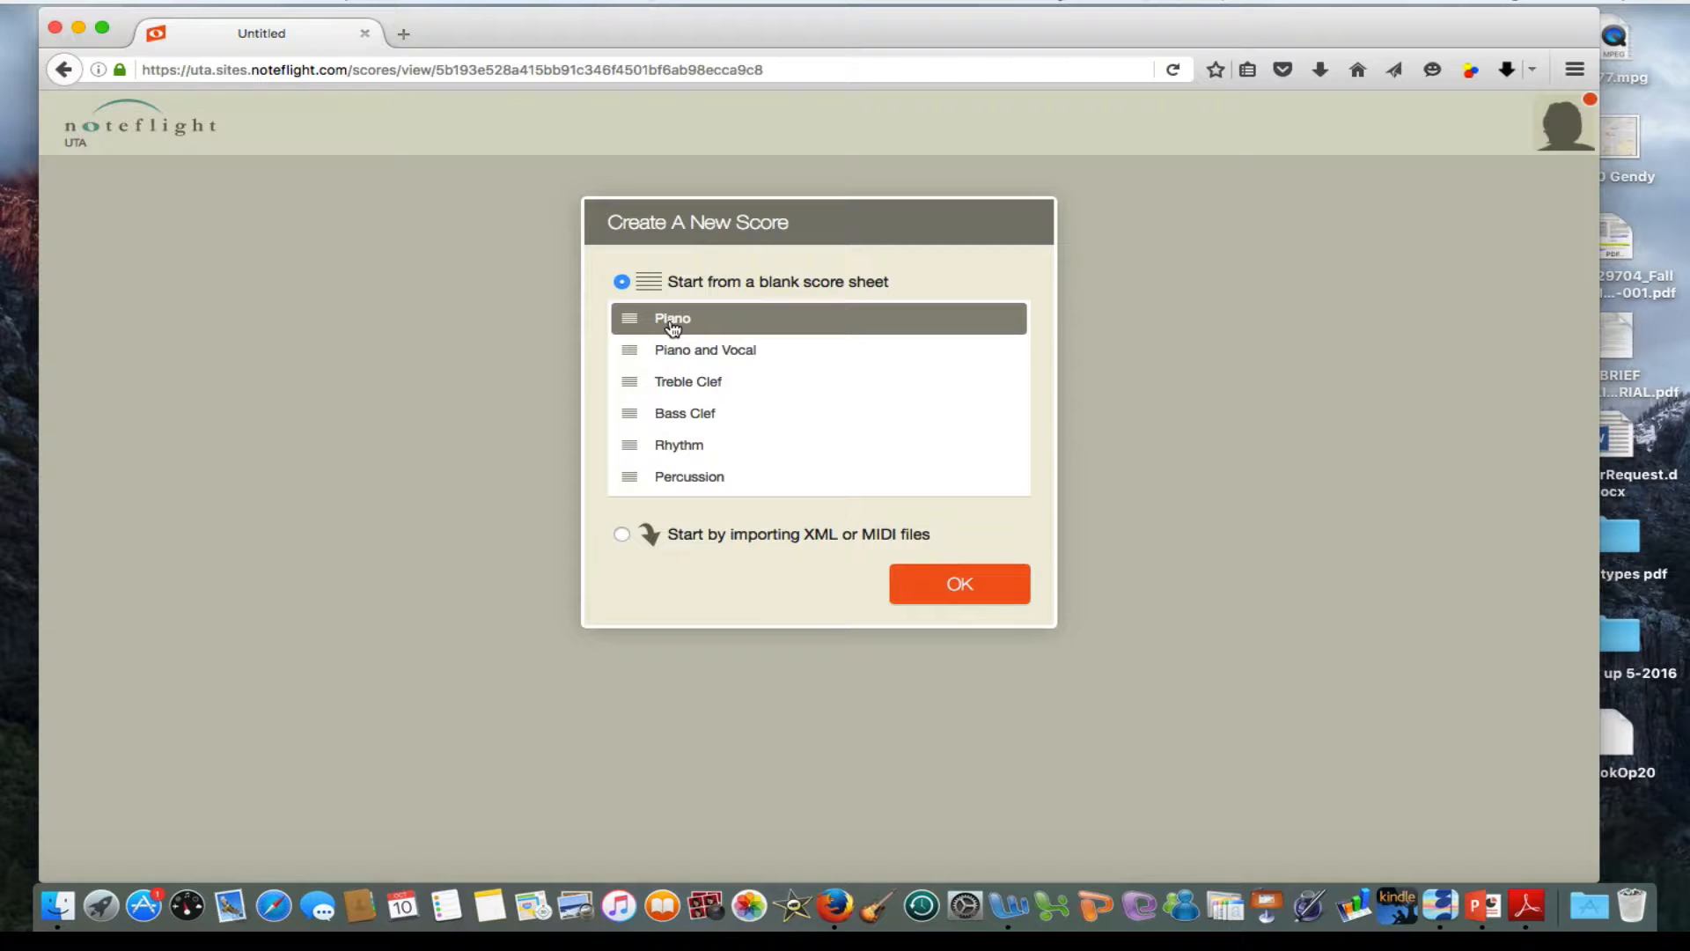
pyautogui.click(958, 586)
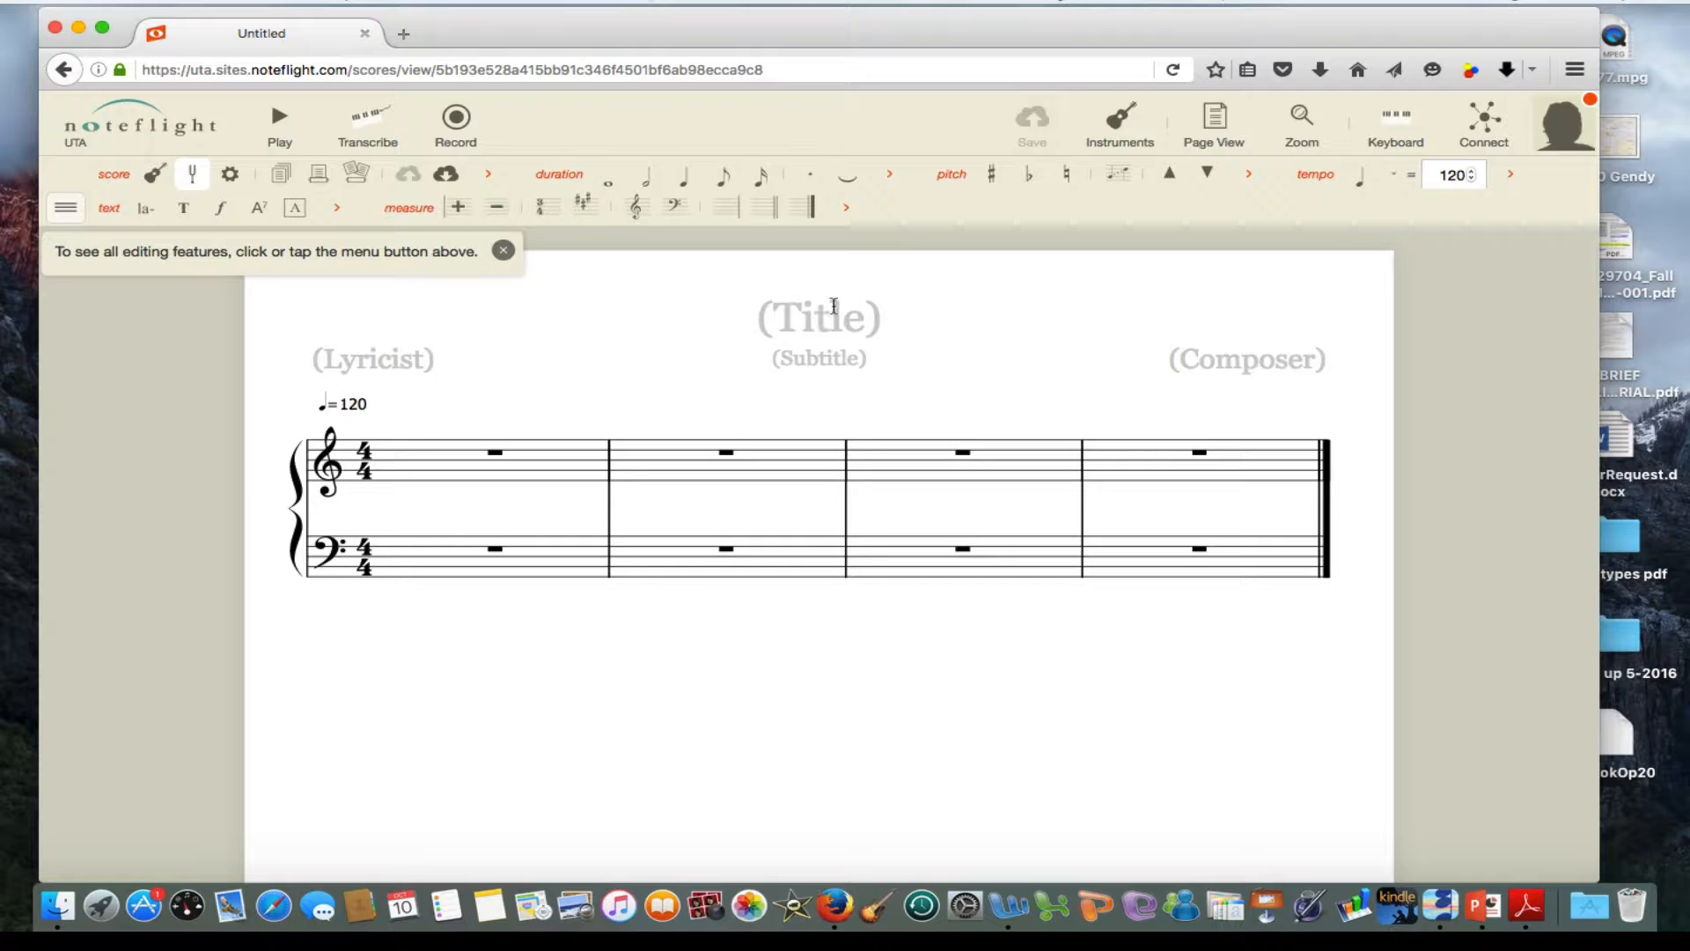
# Title the score 'Pieces' and enter the composer's name.
pyautogui.click(812, 321)
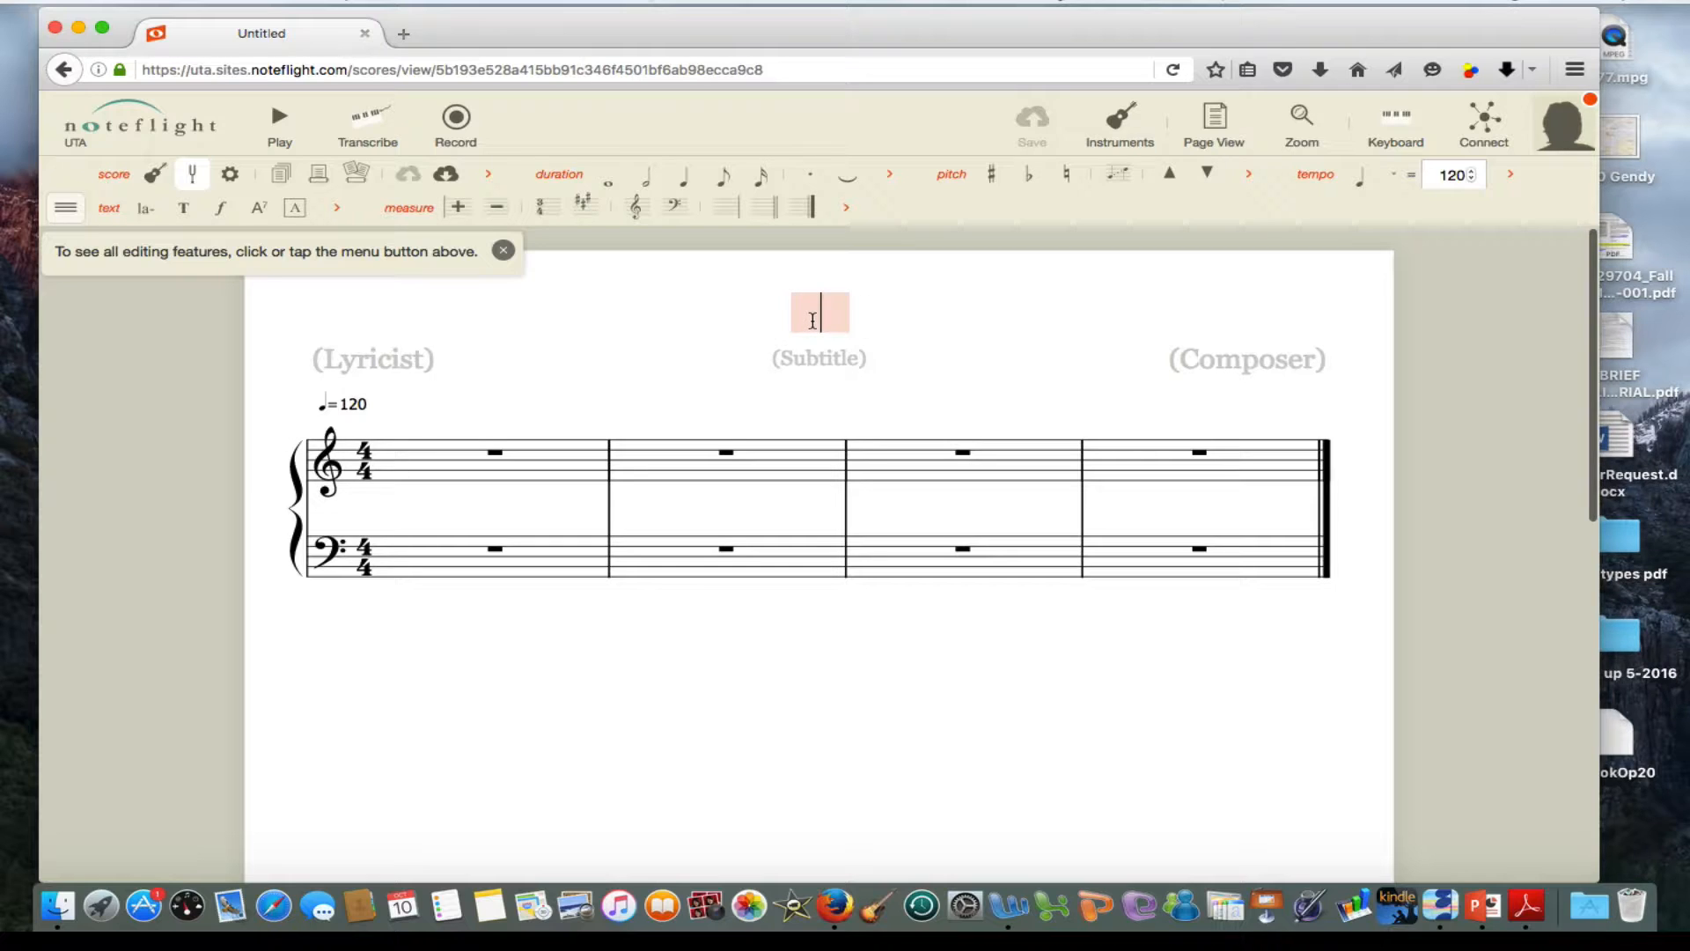
pyautogui.write('Pieces')
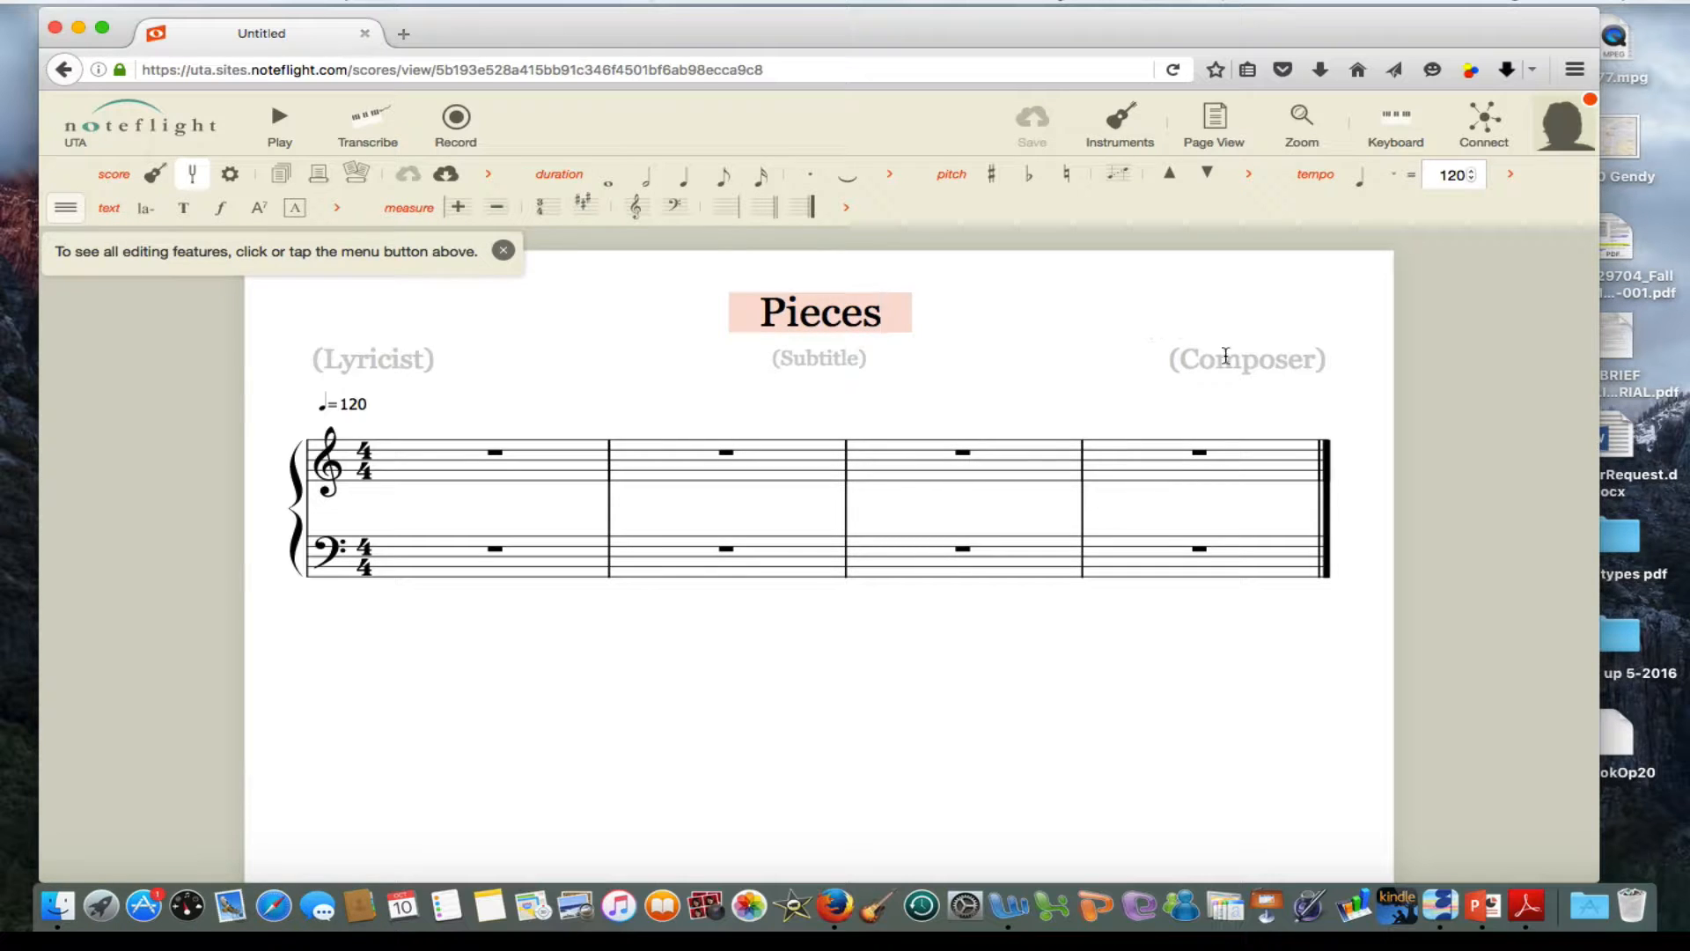
pyautogui.click(1231, 364)
pyautogui.write('Geo')
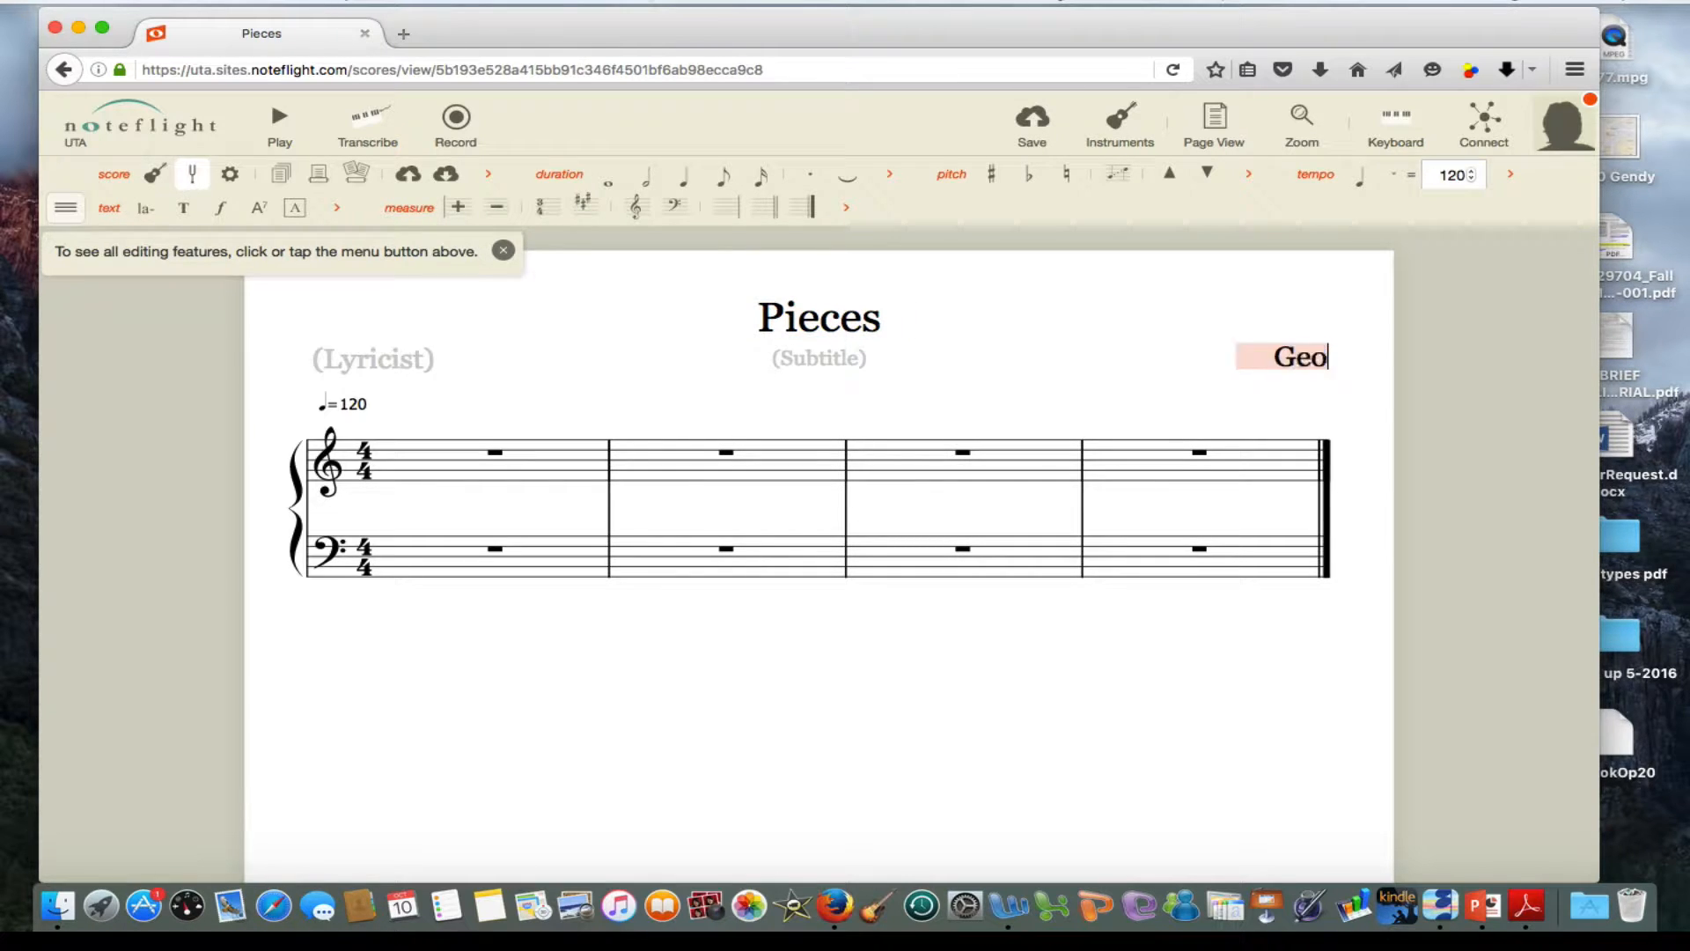
pyautogui.write('rge Chave')
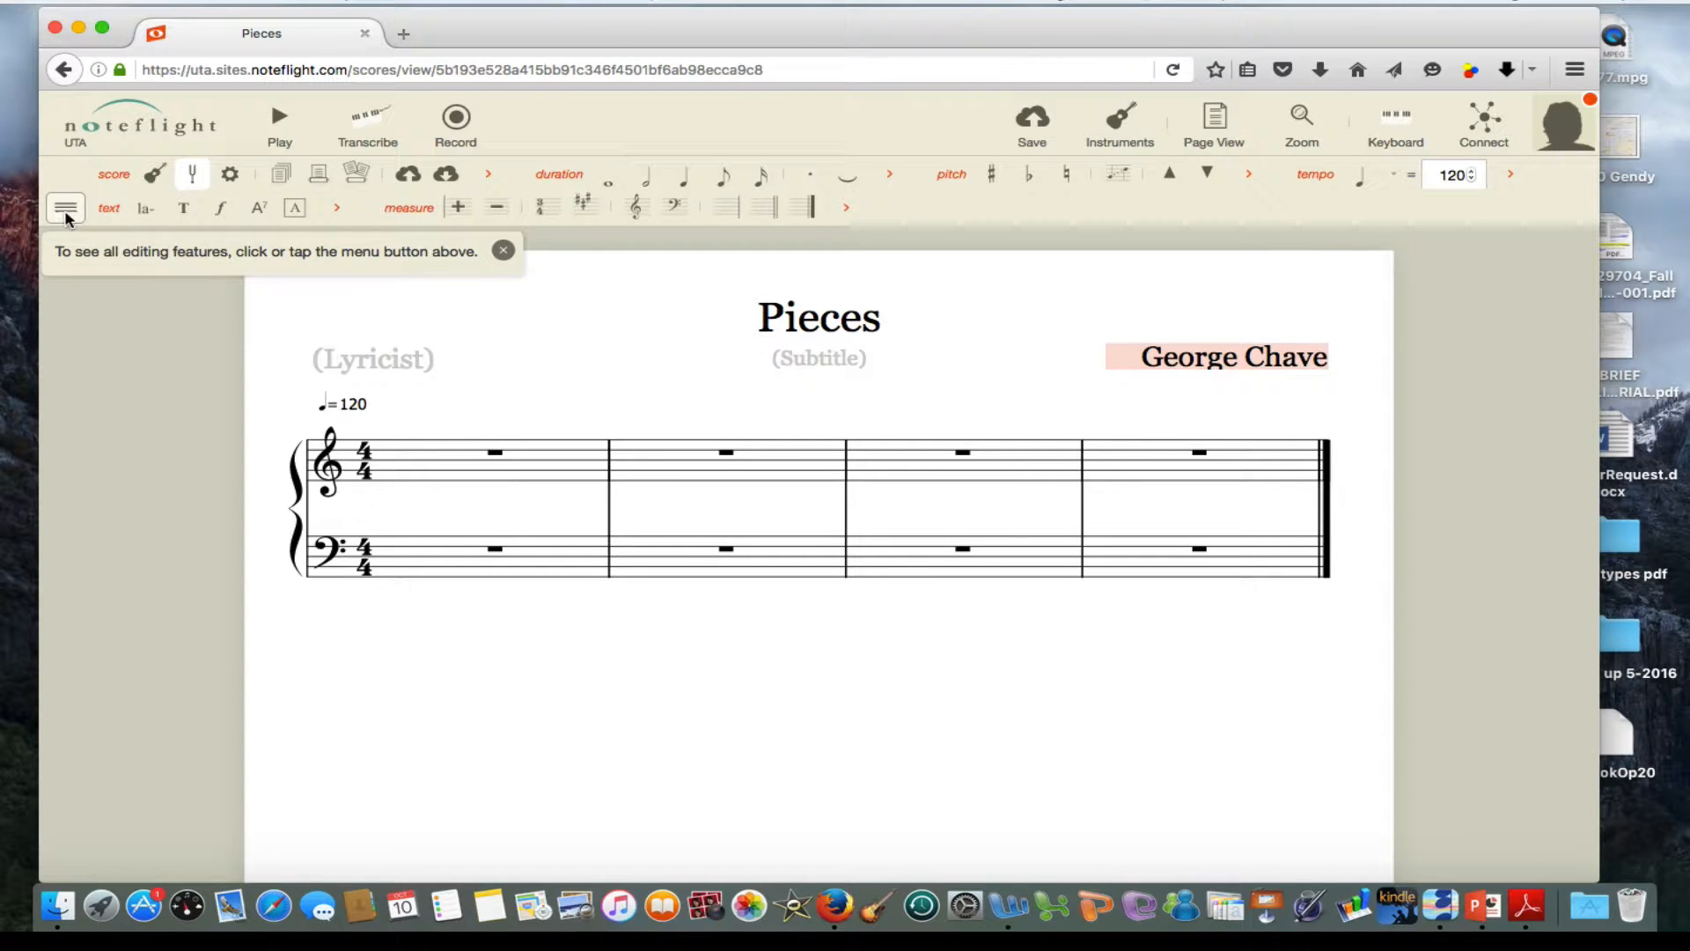
# Commit the composer name and browse the score, duration, pitch and measure feature groups.
pyautogui.press('Return')
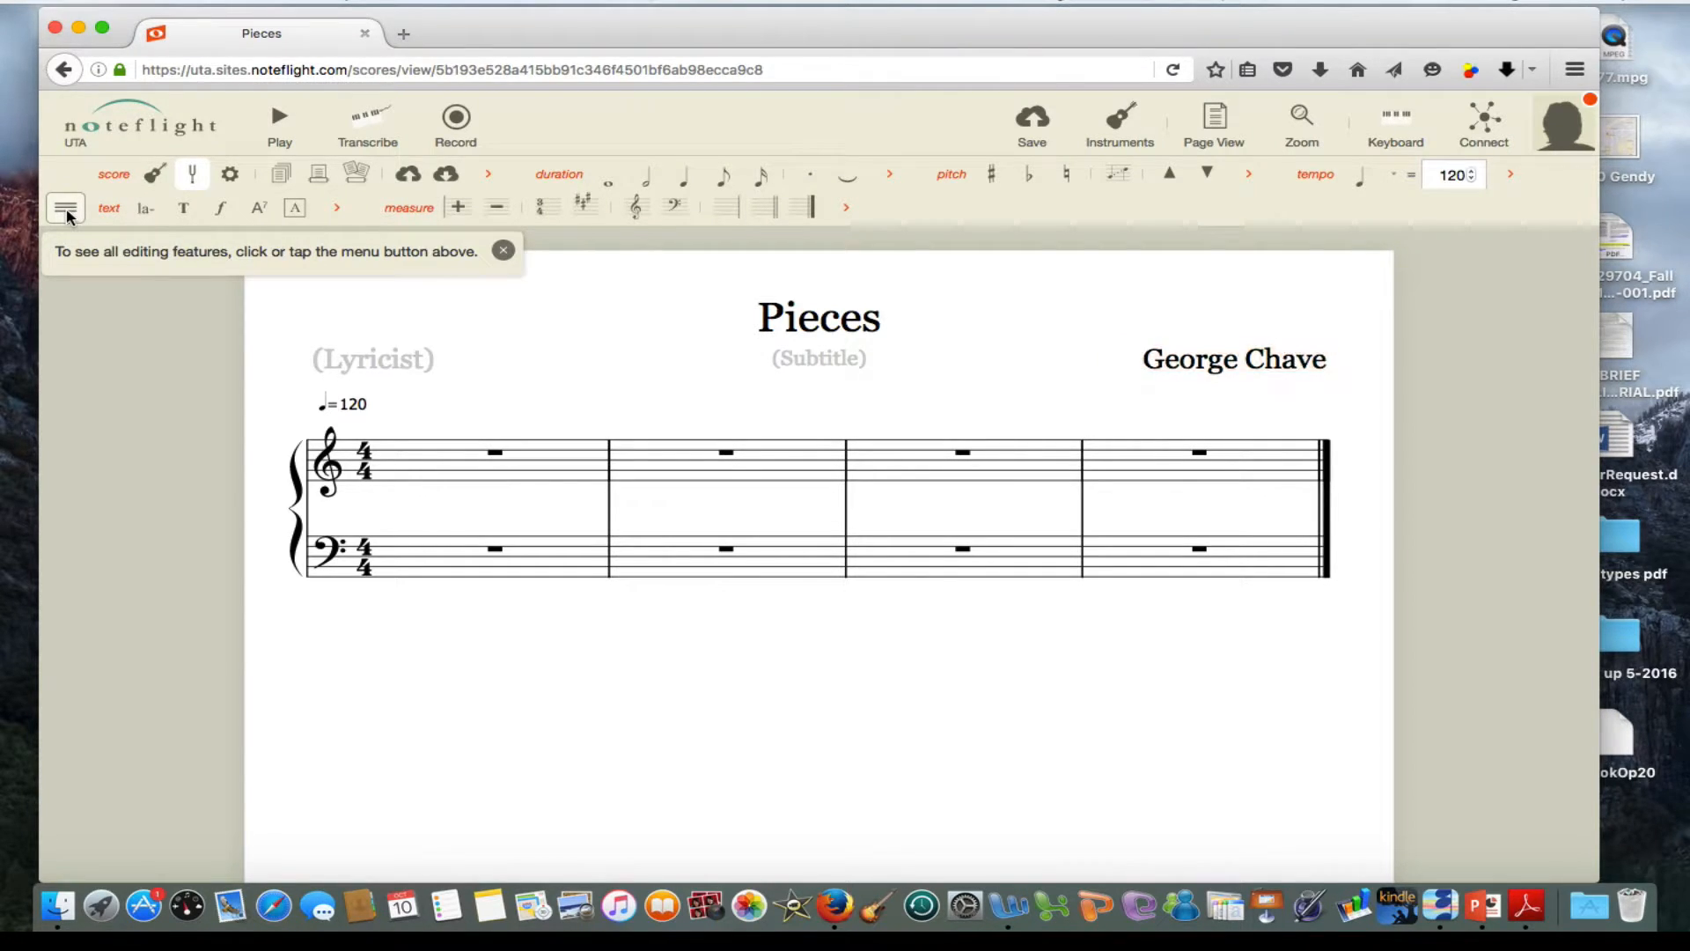
pyautogui.click(66, 210)
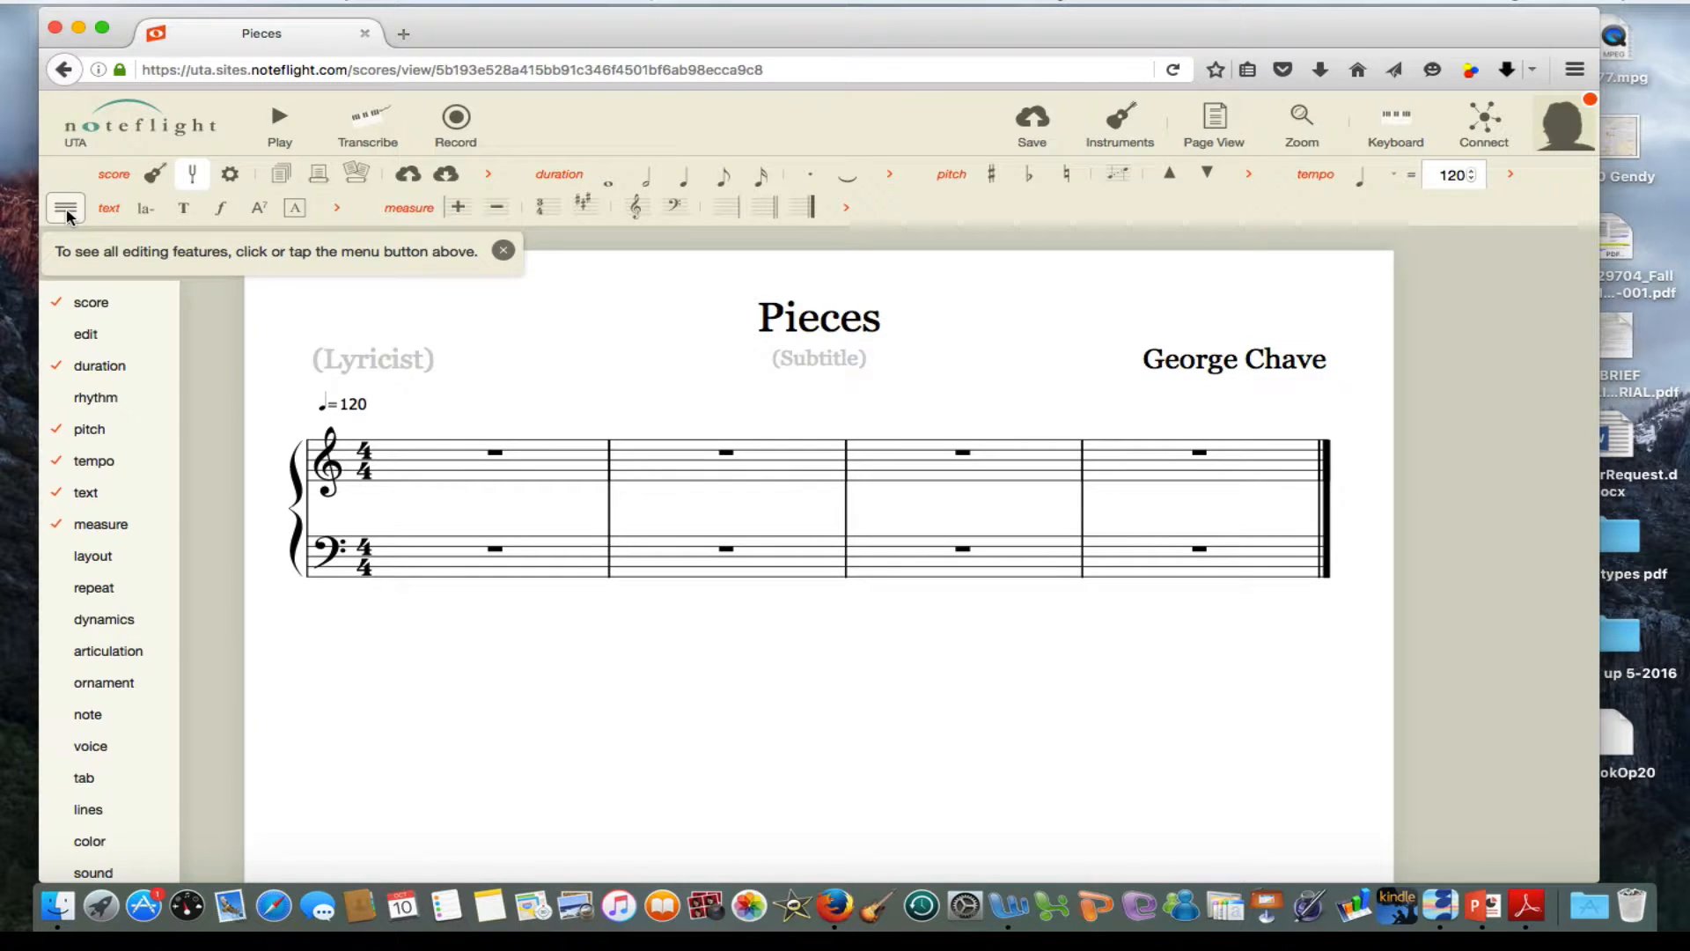
pyautogui.moveTo(110, 300)
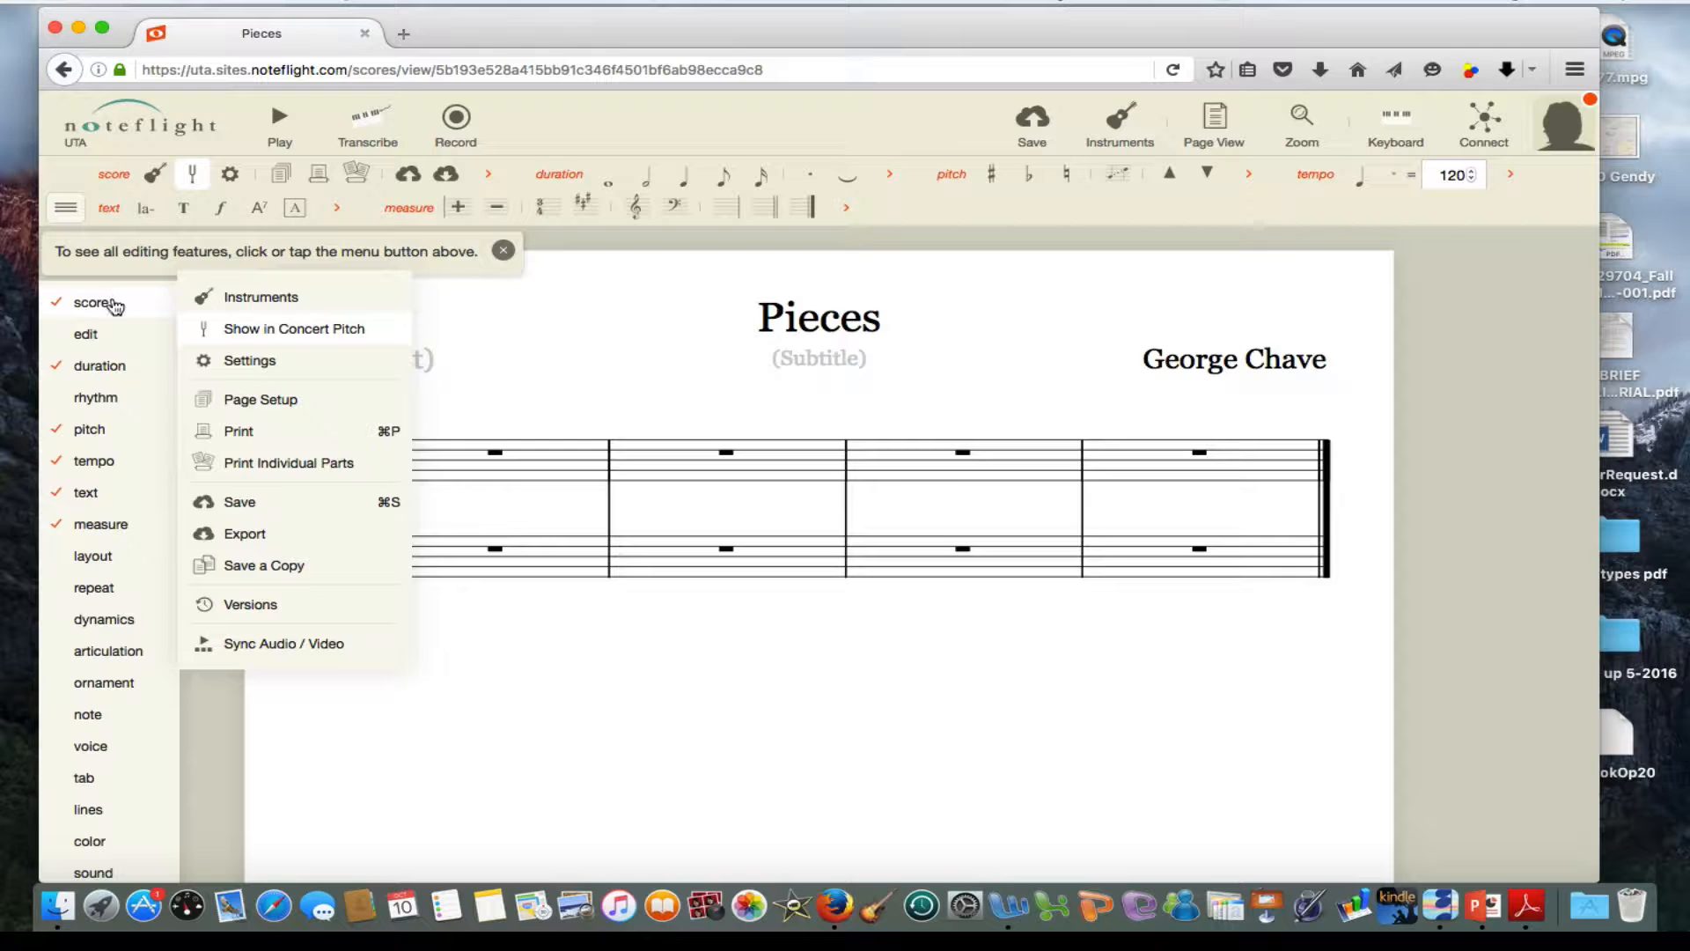
pyautogui.moveTo(121, 373)
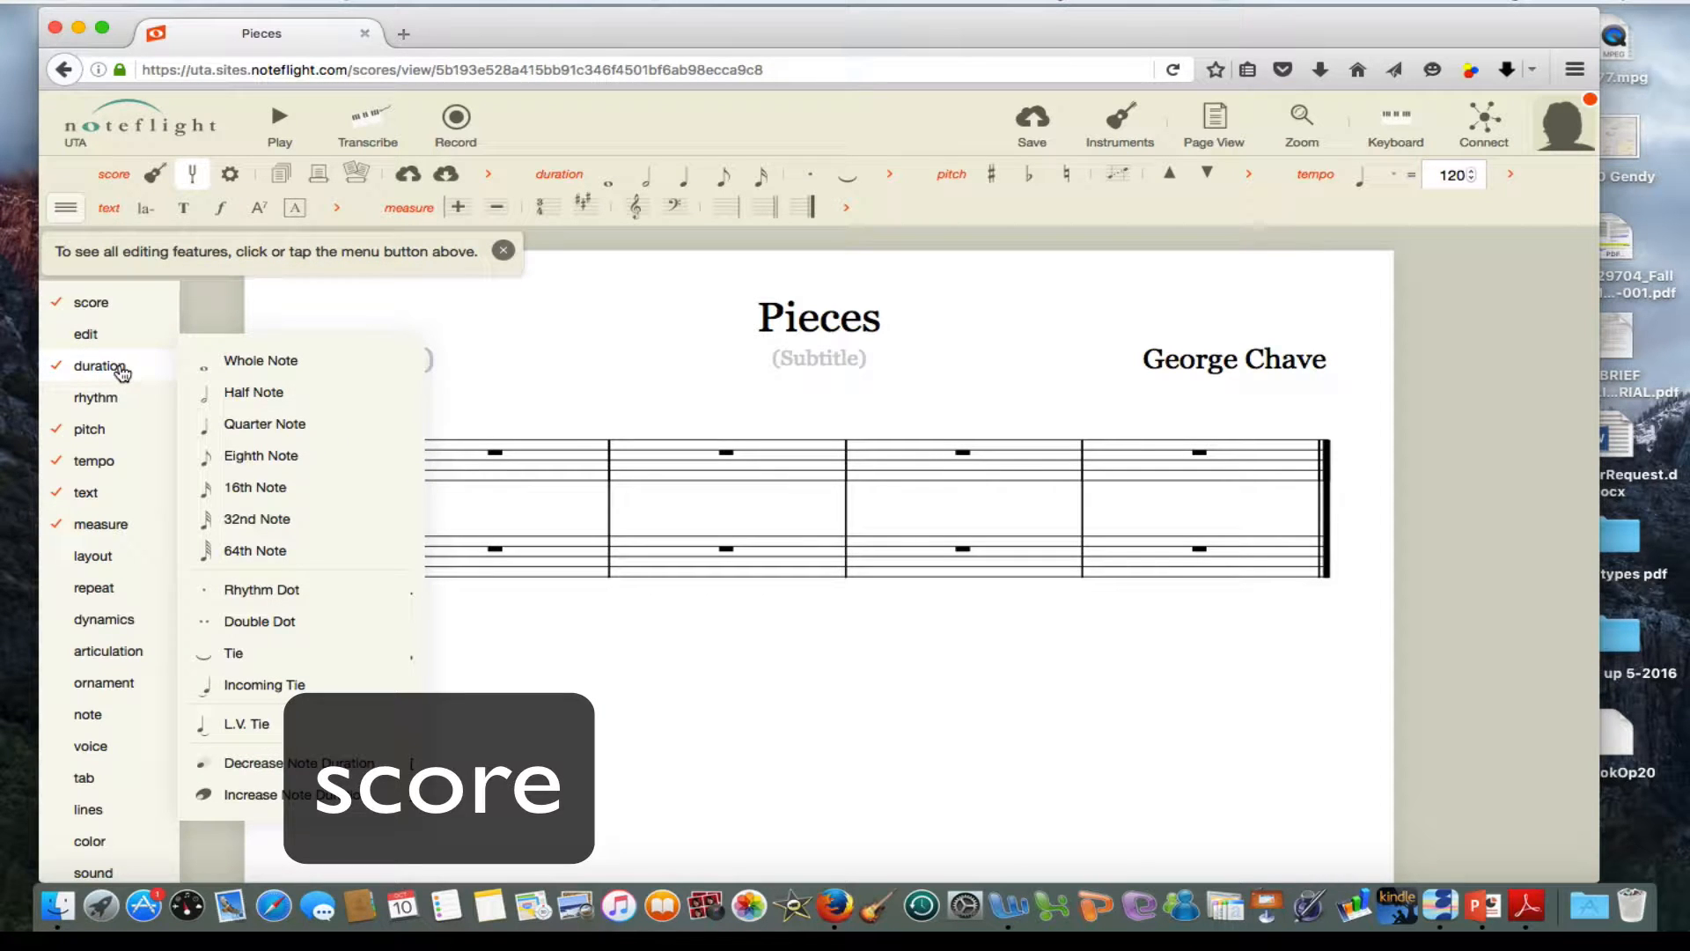
pyautogui.moveTo(98, 434)
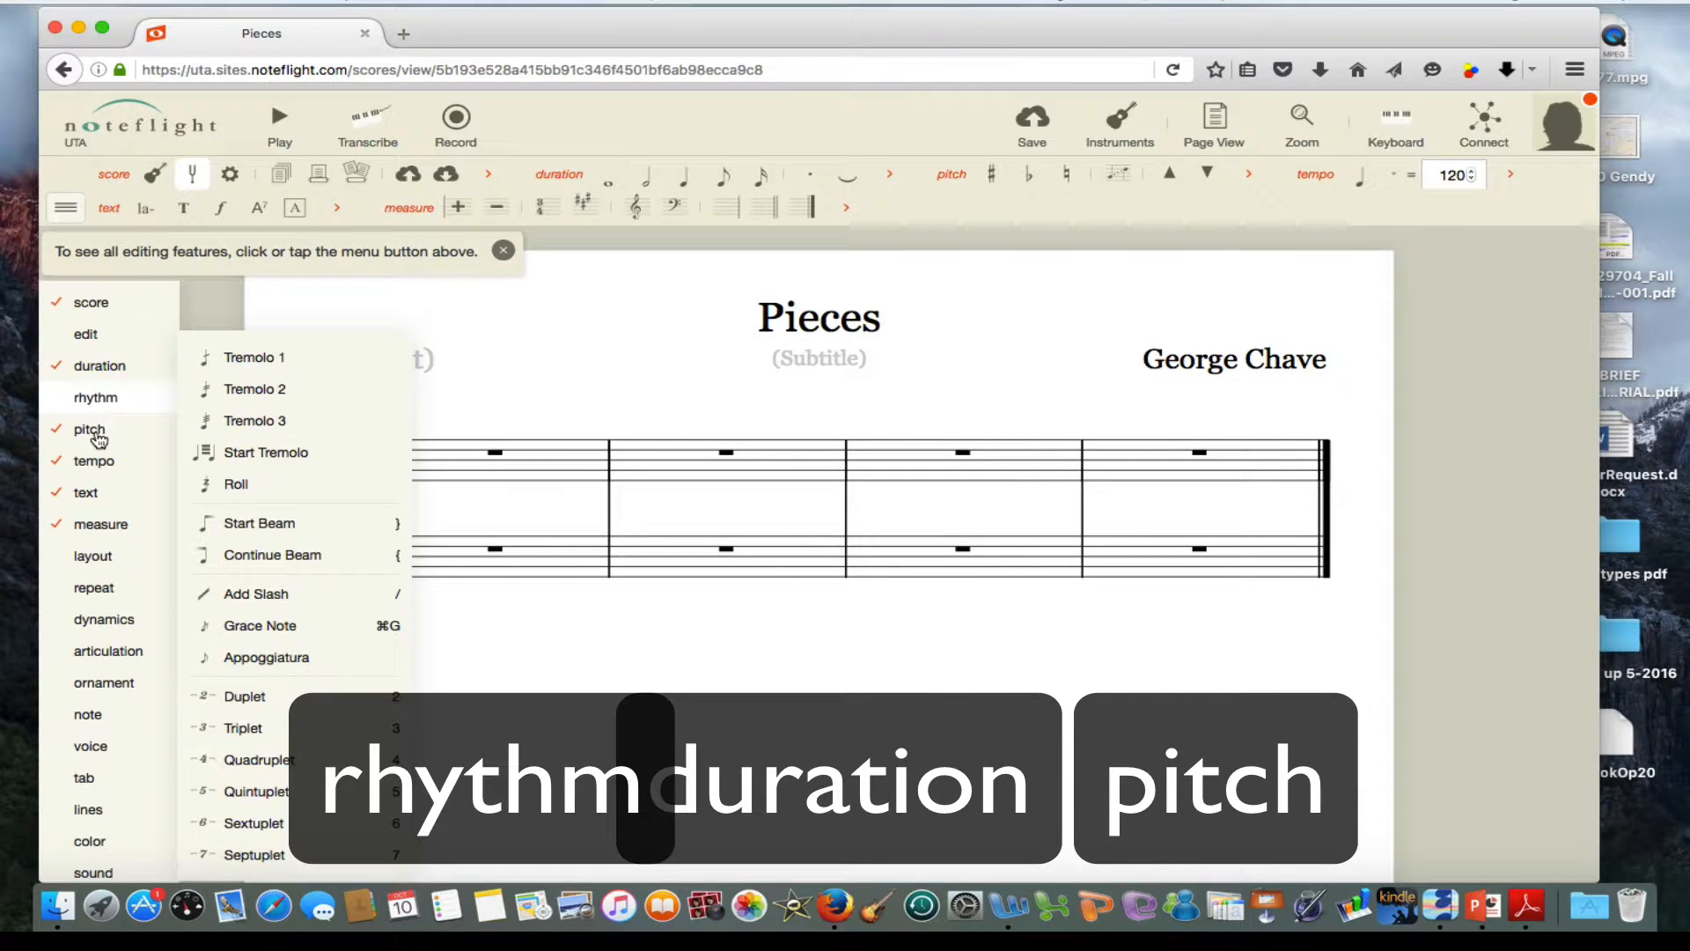
pyautogui.moveTo(89, 528)
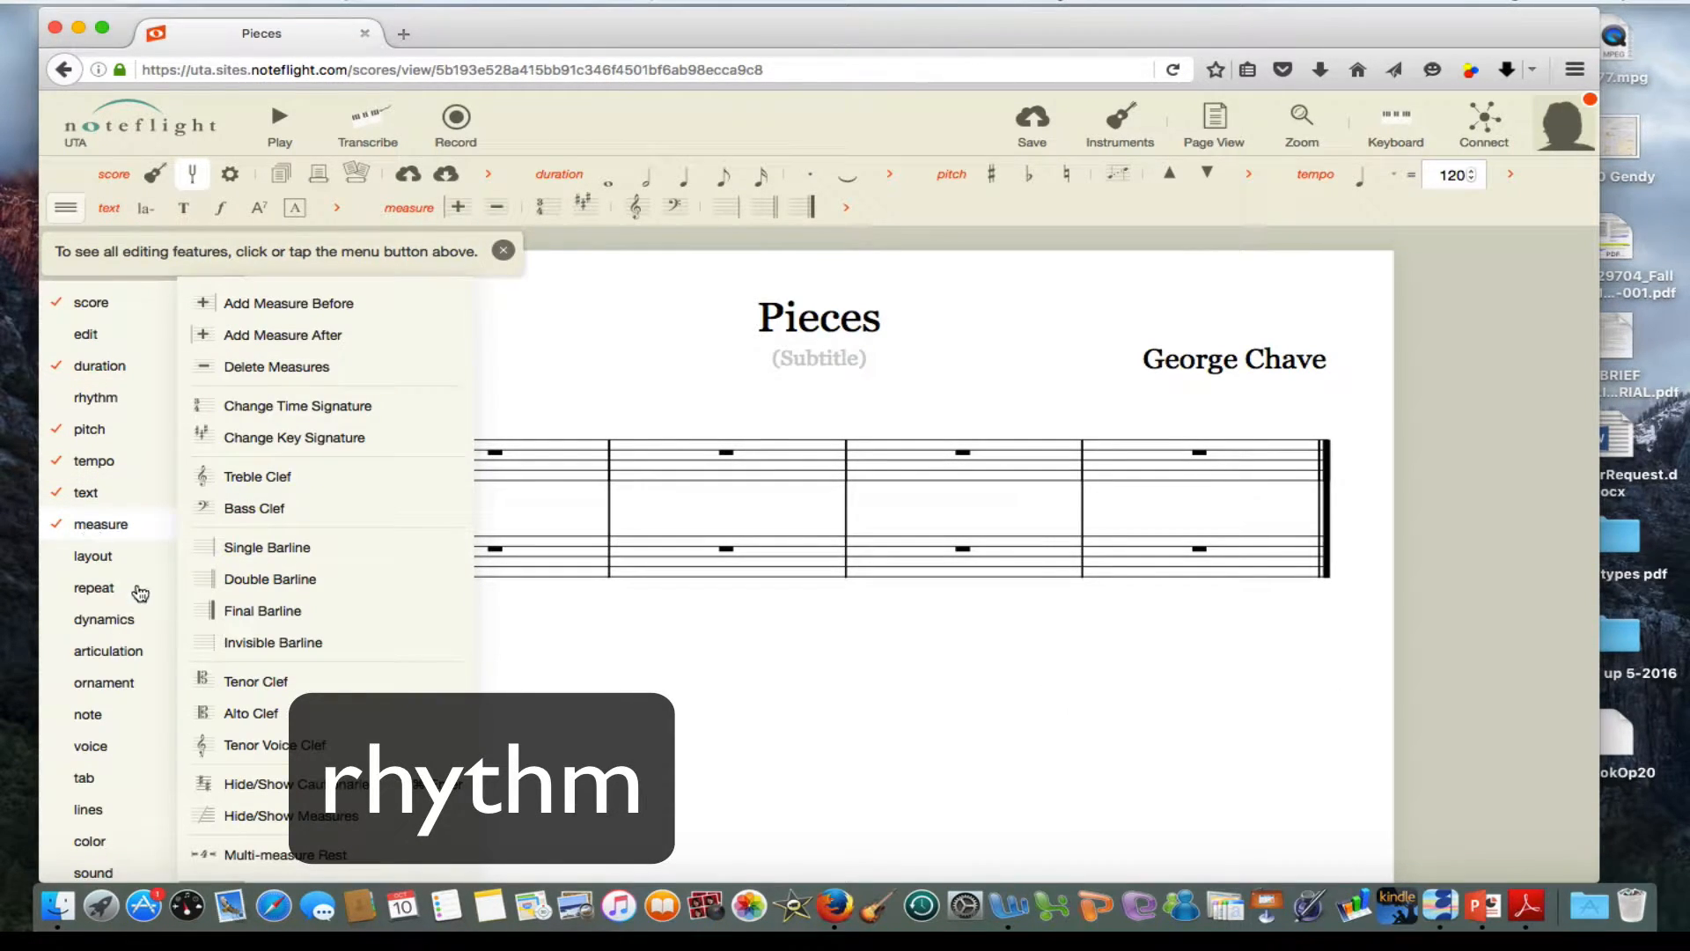
pyautogui.moveTo(138, 585)
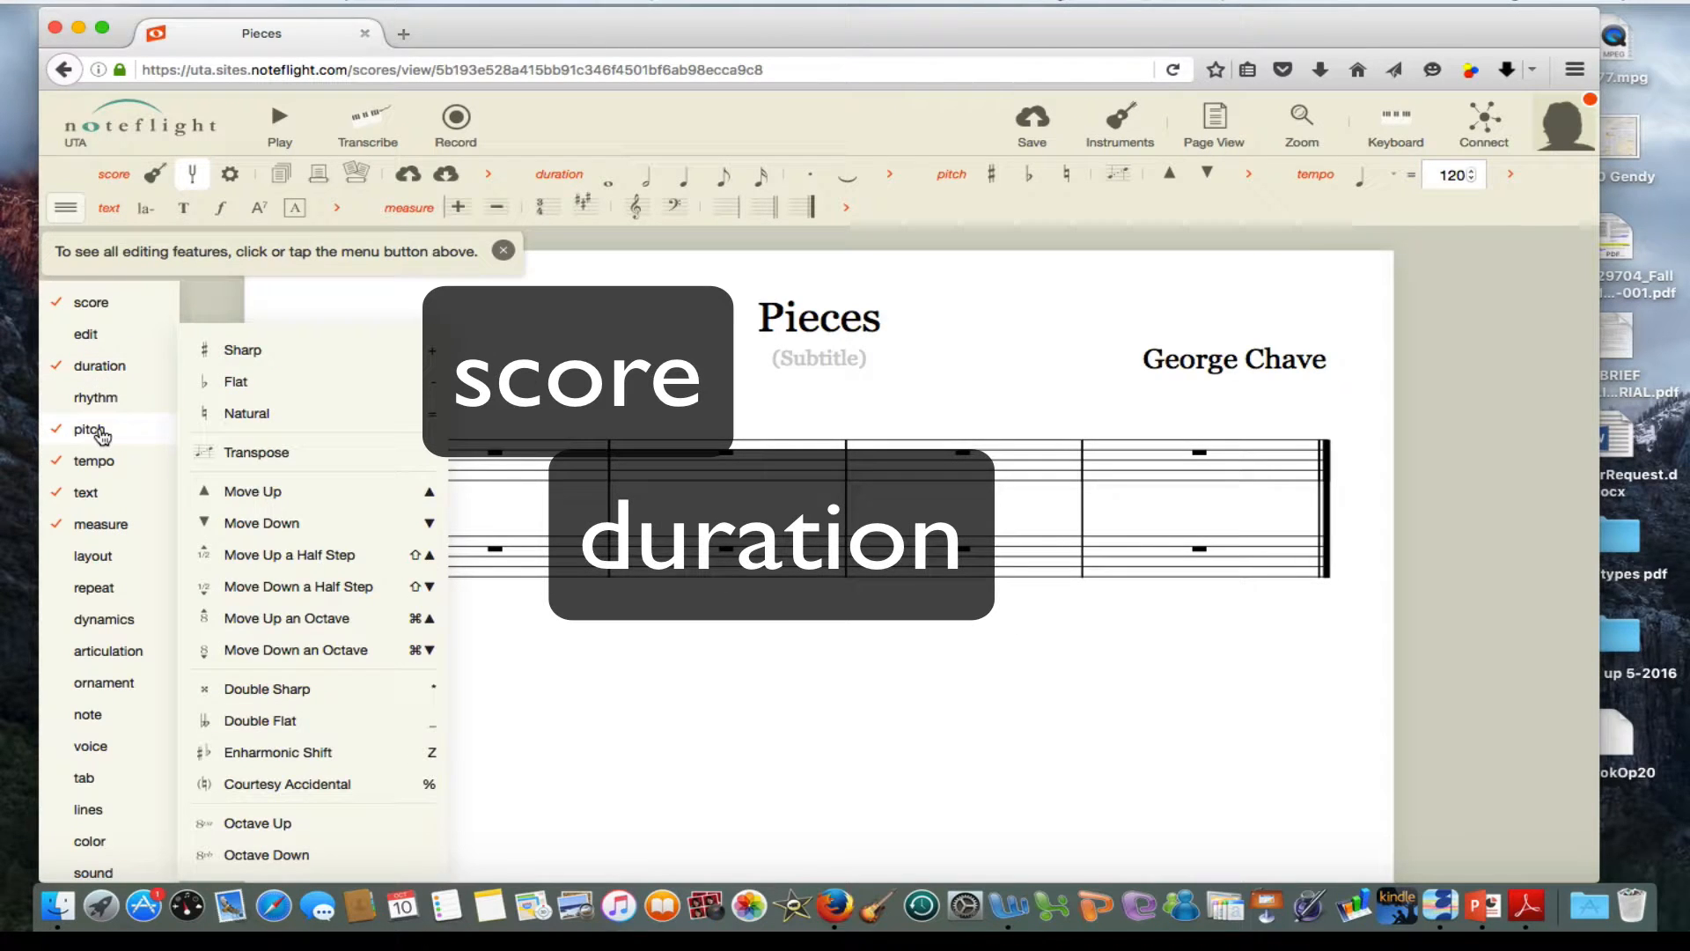
pyautogui.moveTo(103, 464)
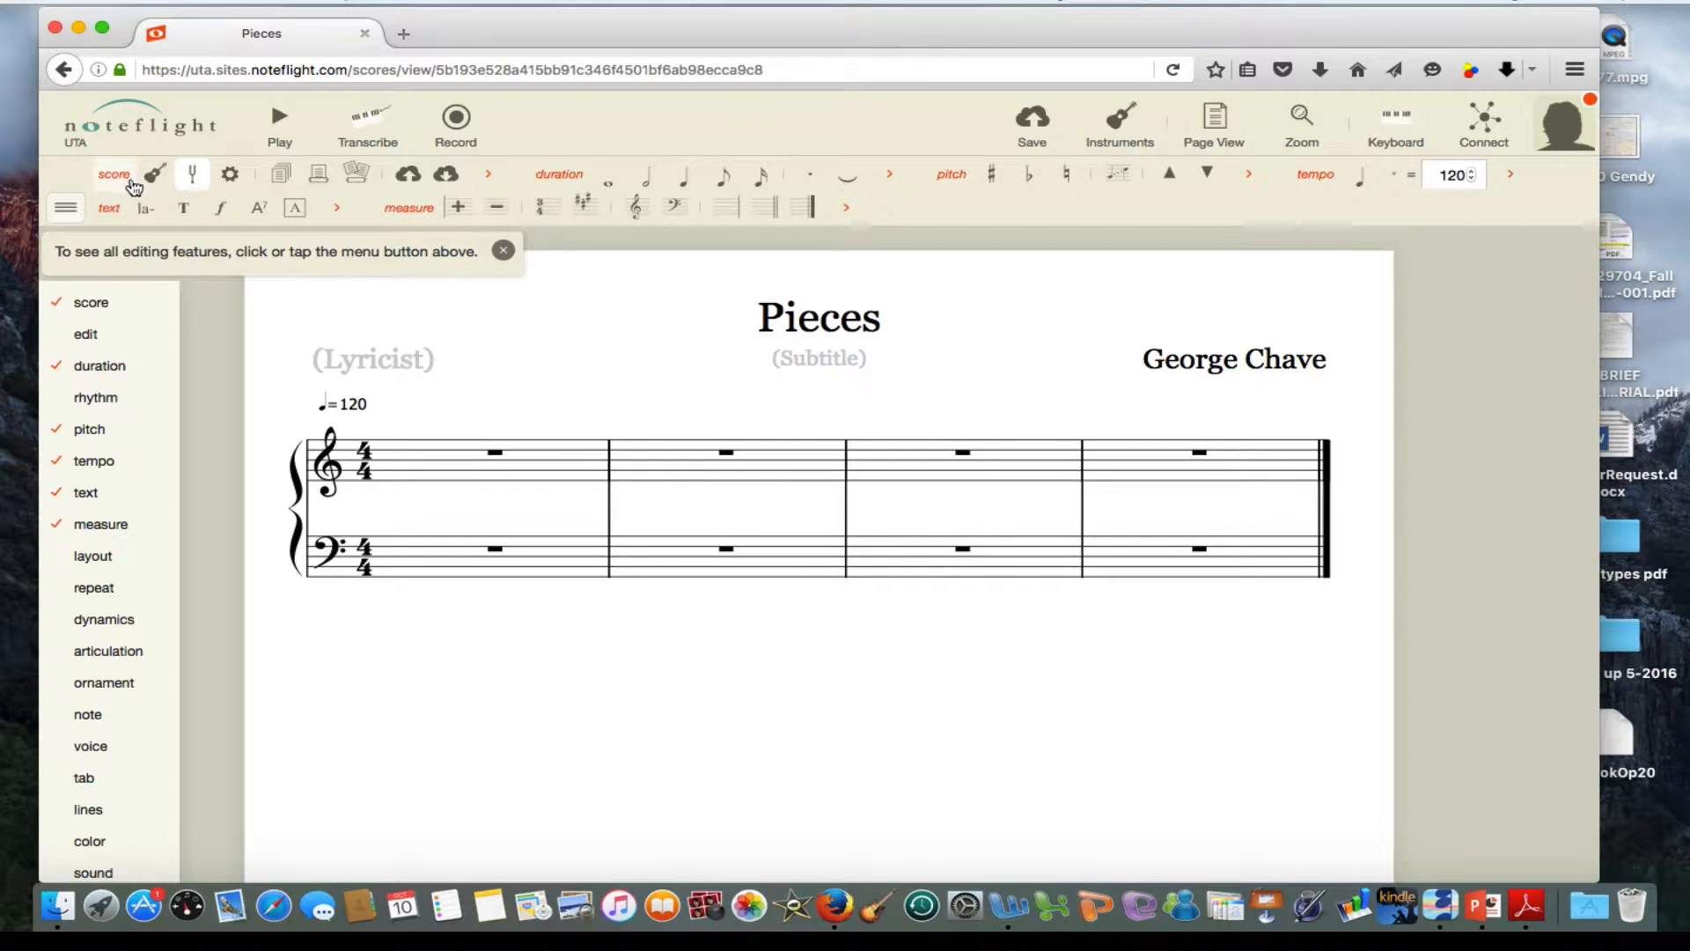
# Close the feature menu and place a first note in treble measure 1.
pyautogui.click(67, 211)
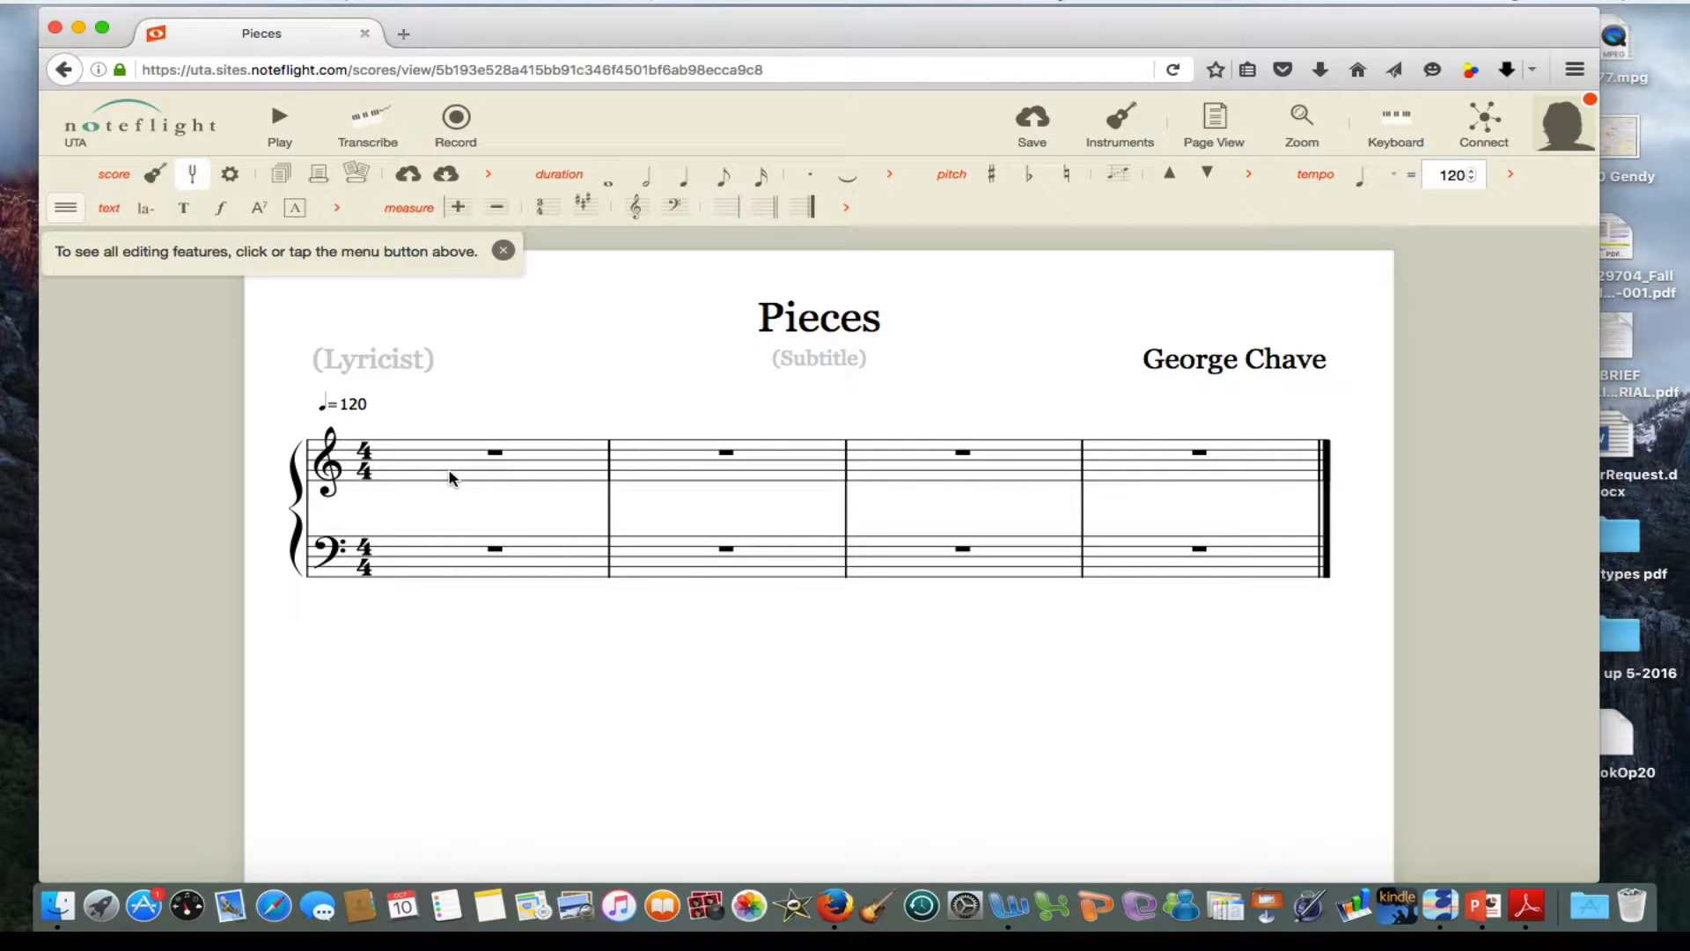
pyautogui.click(425, 464)
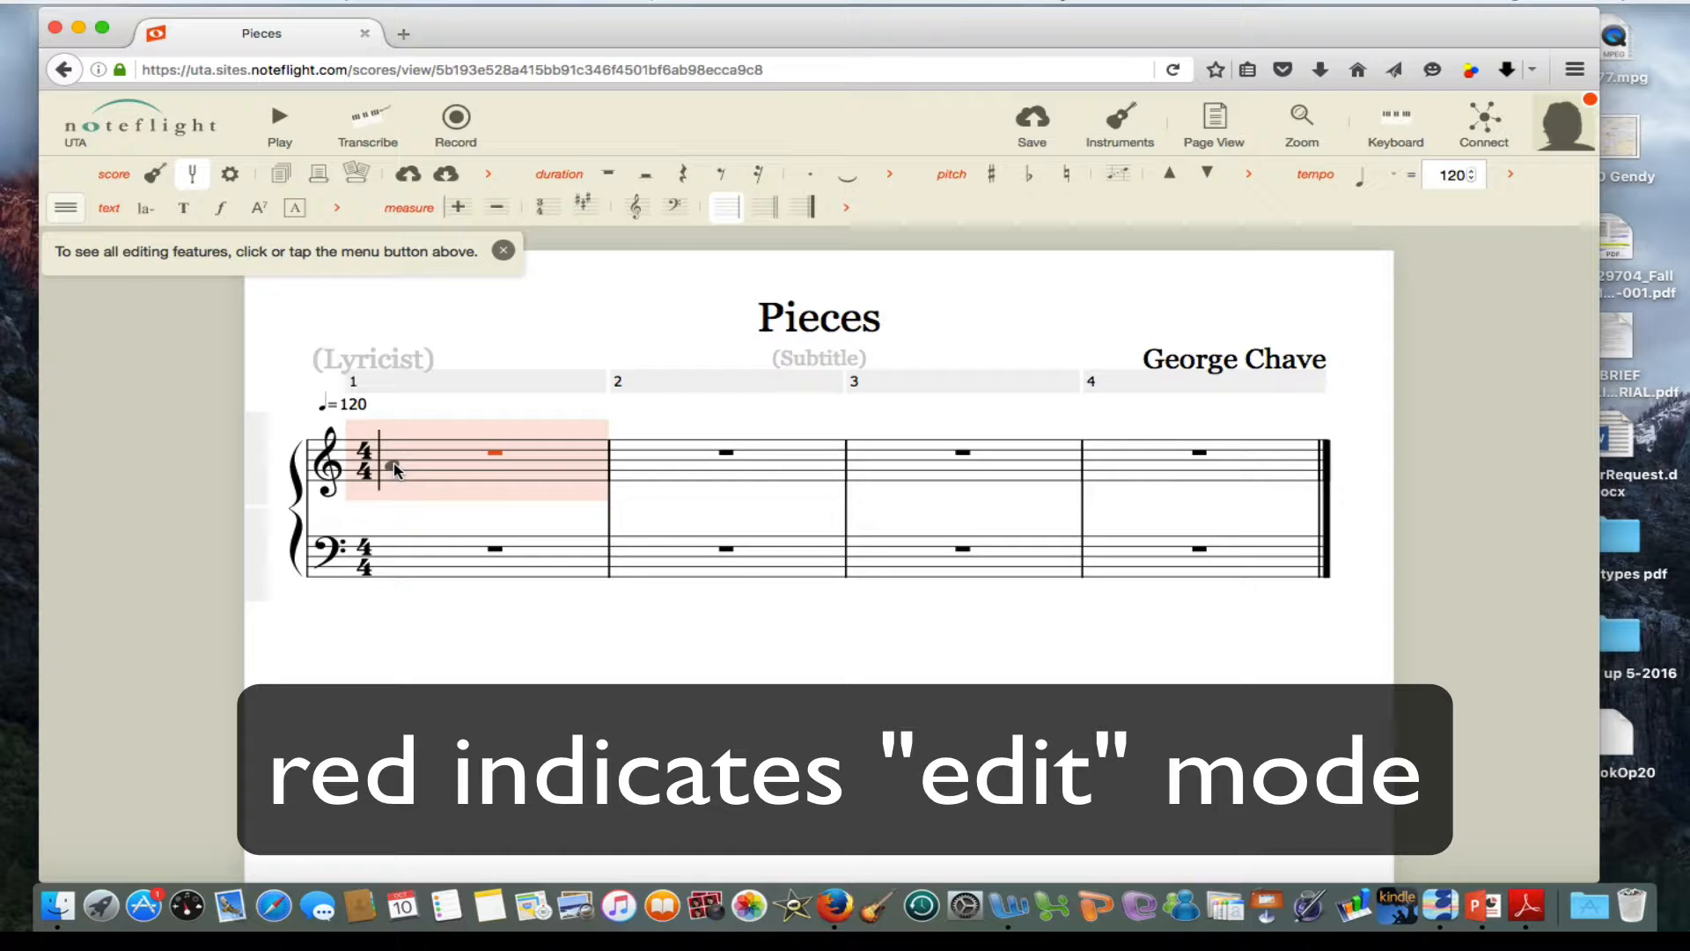
pyautogui.click(396, 468)
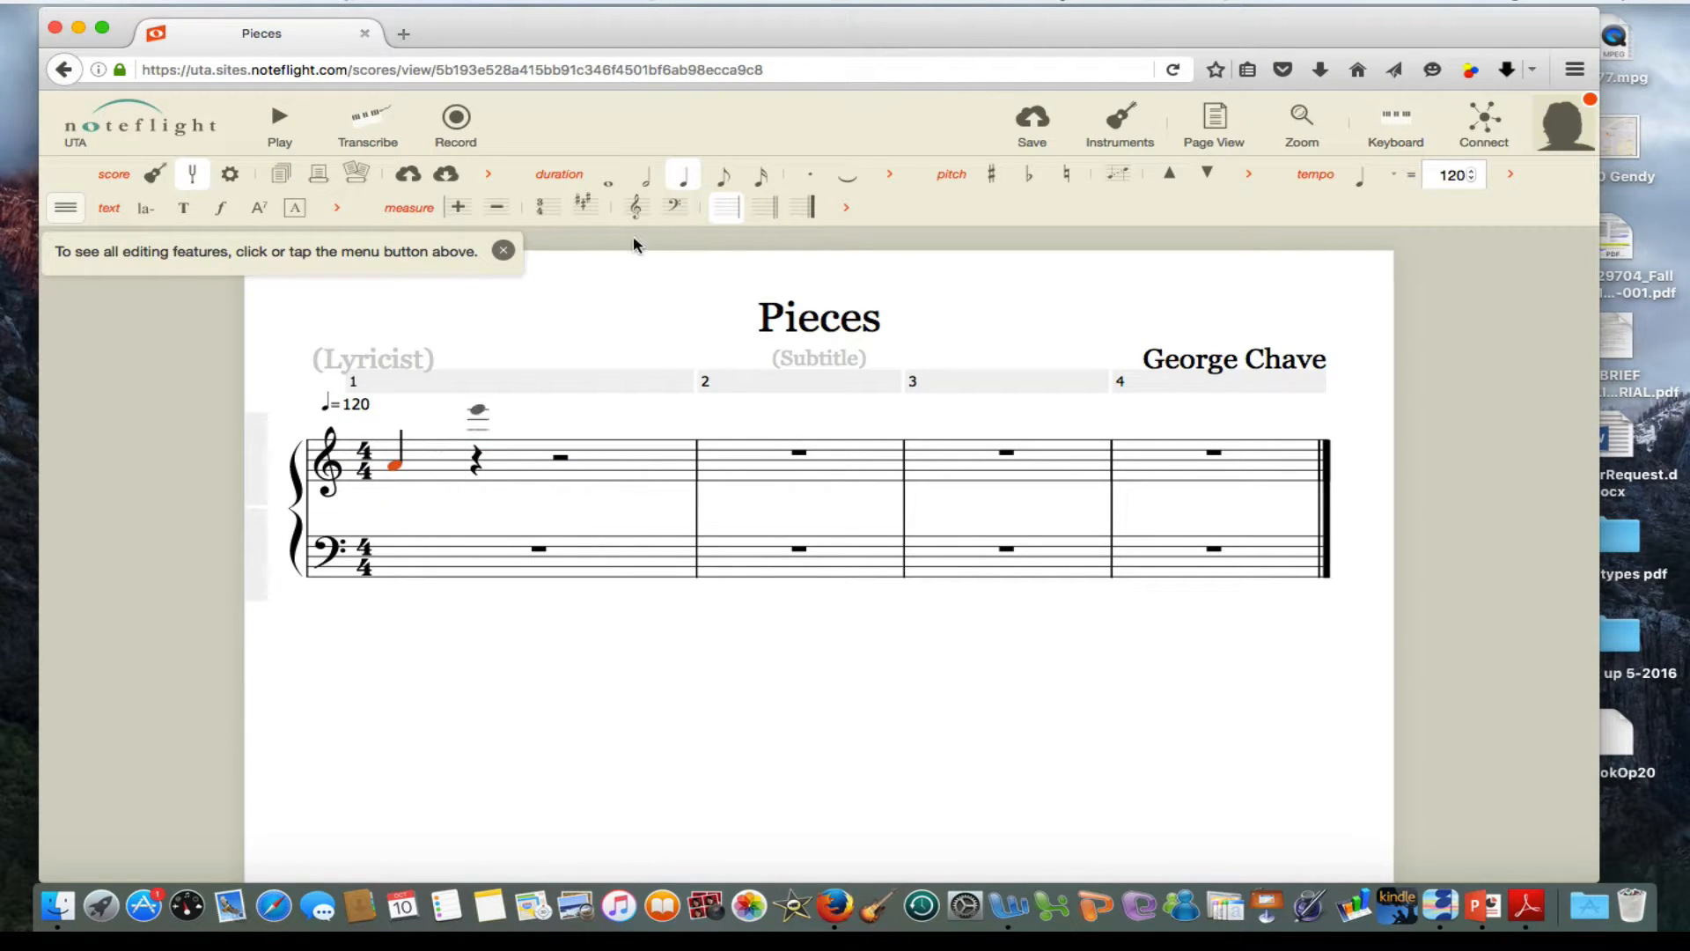
# Make it a dotted half, repeating it untied as a bar-1 quarter and bar-2 half note.
pyautogui.click(648, 190)
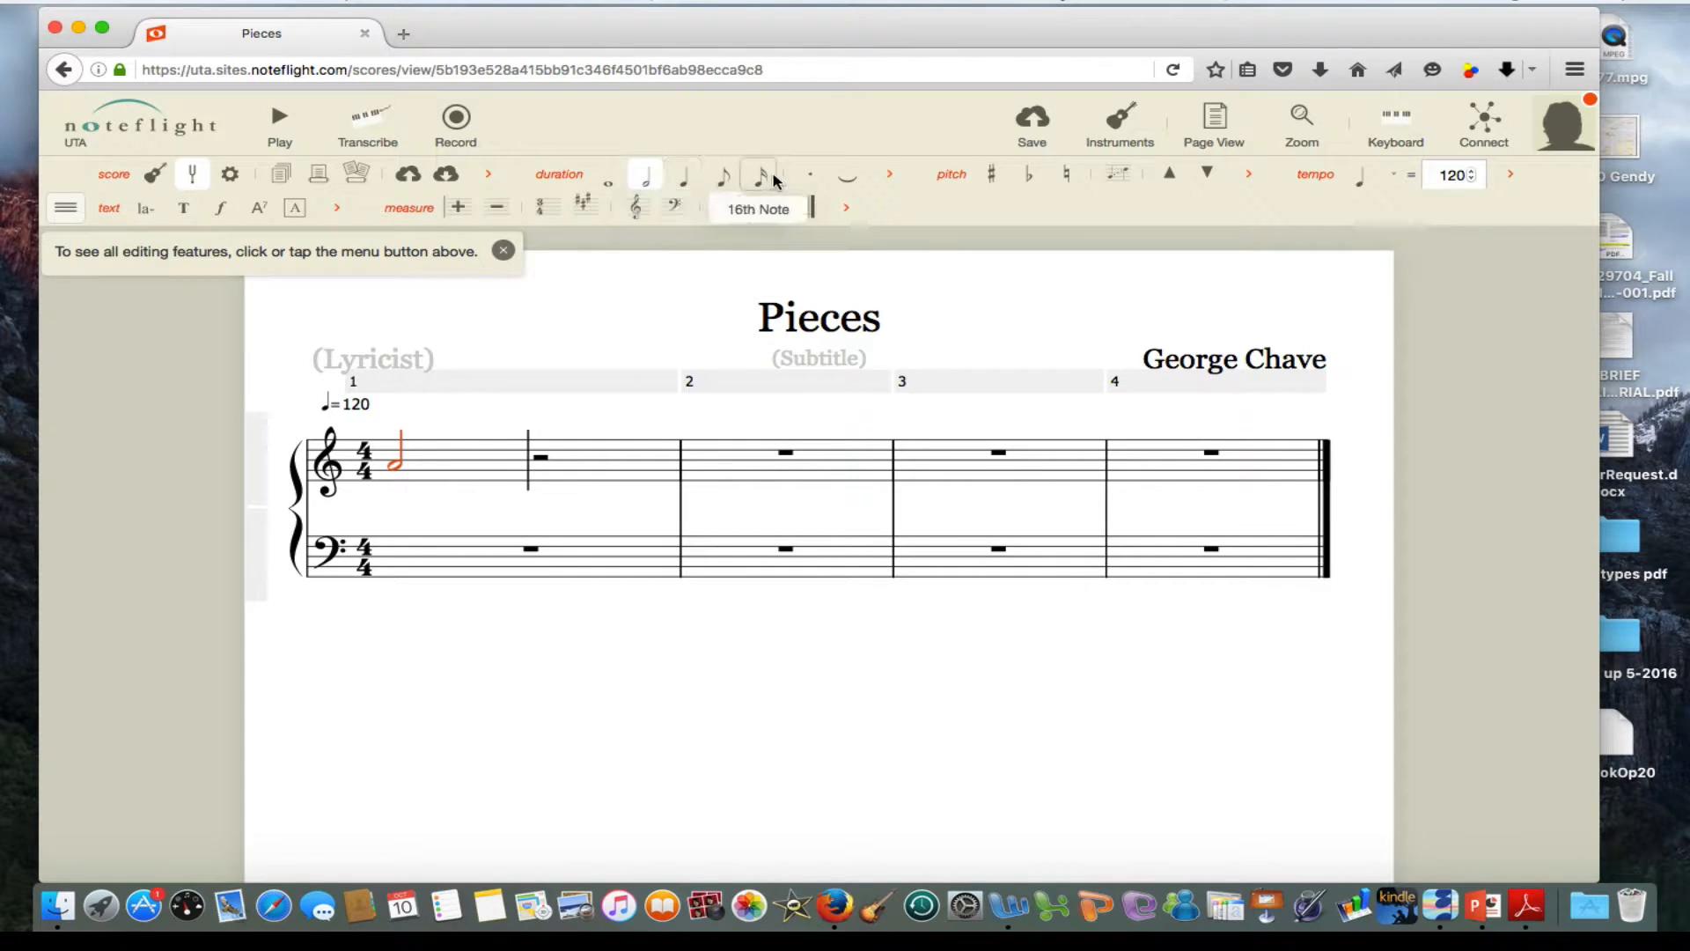
pyautogui.click(809, 179)
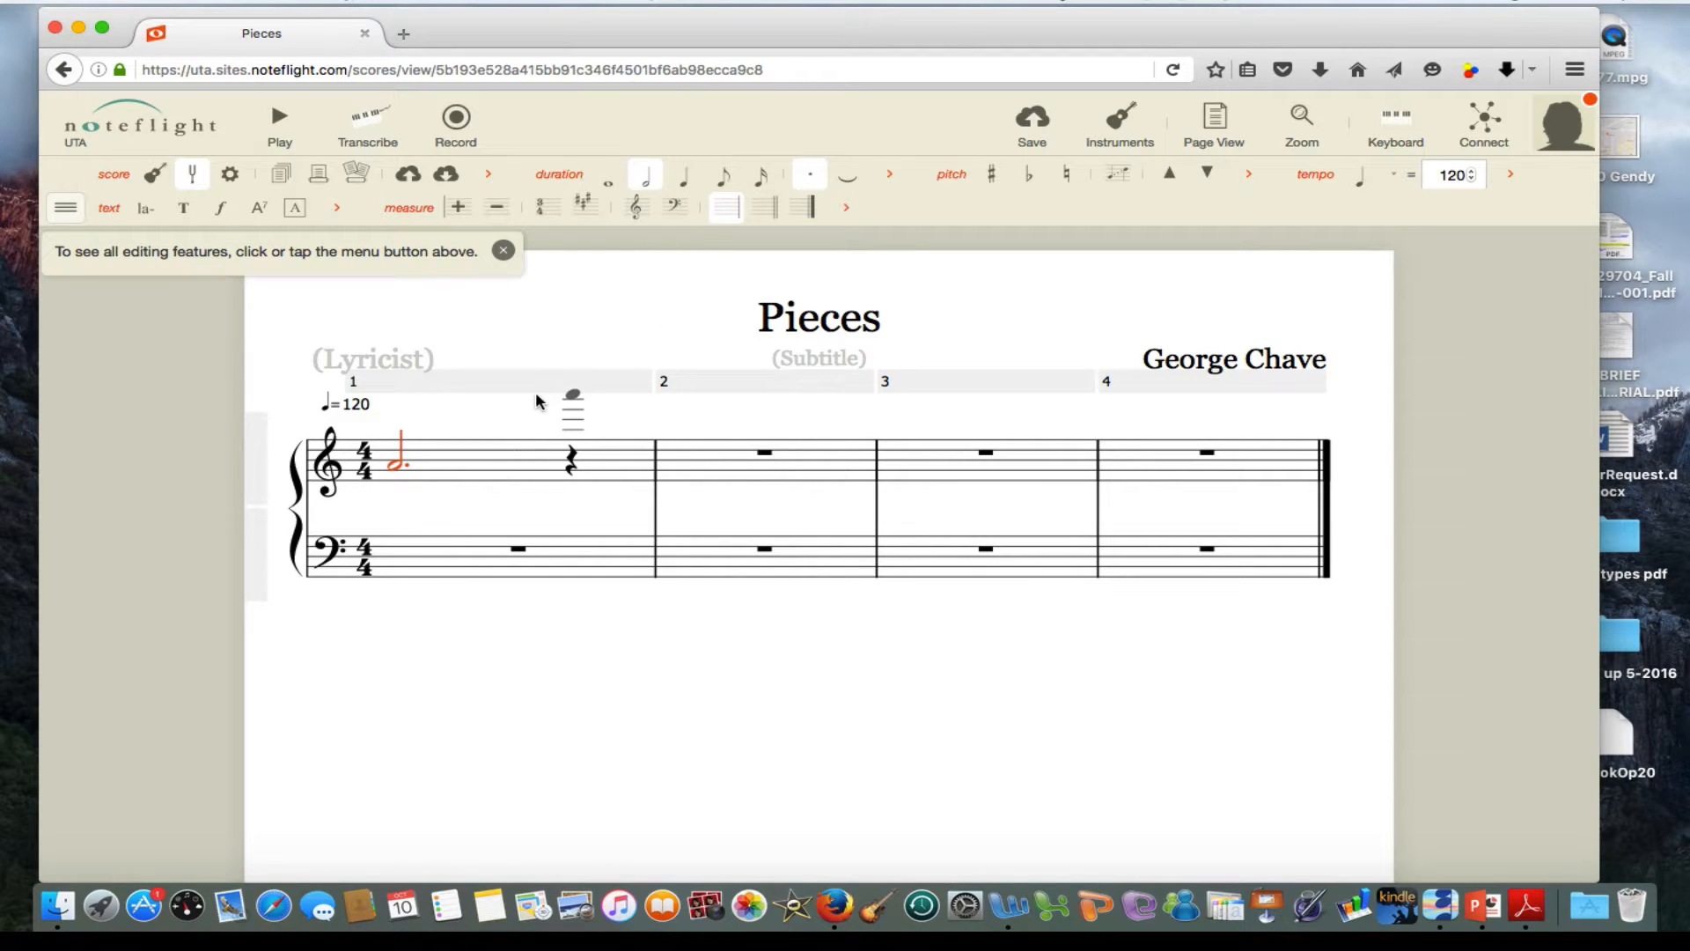
pyautogui.press('r')
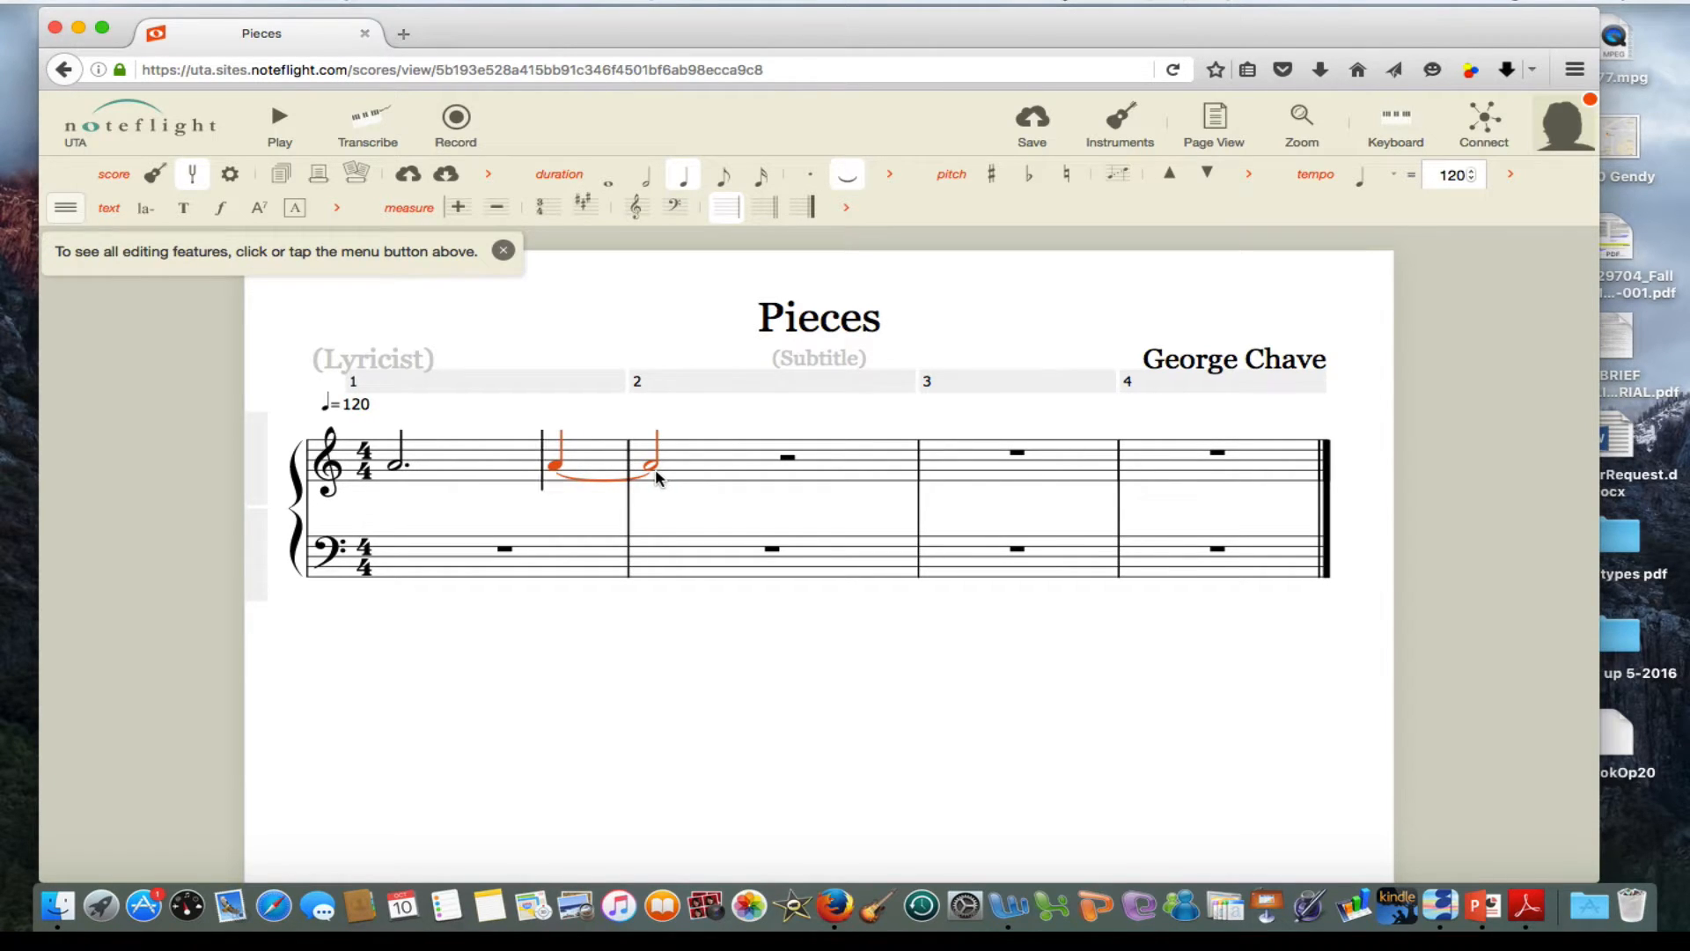
pyautogui.click(846, 180)
pyautogui.press('Escape')
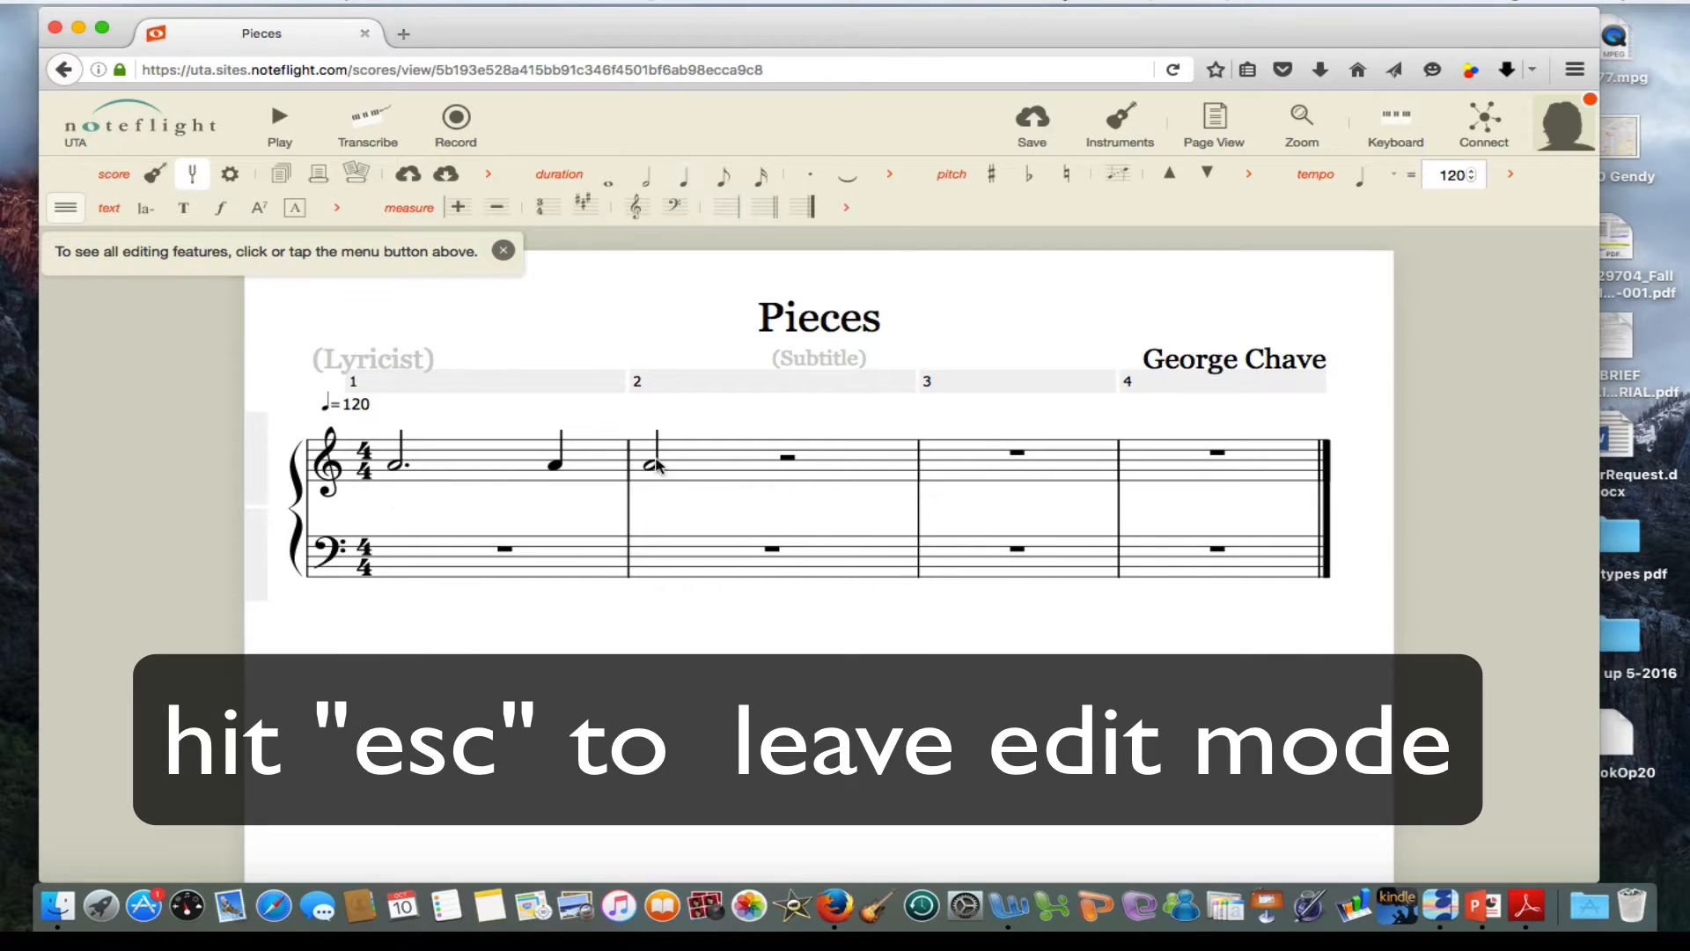
pyautogui.click(555, 465)
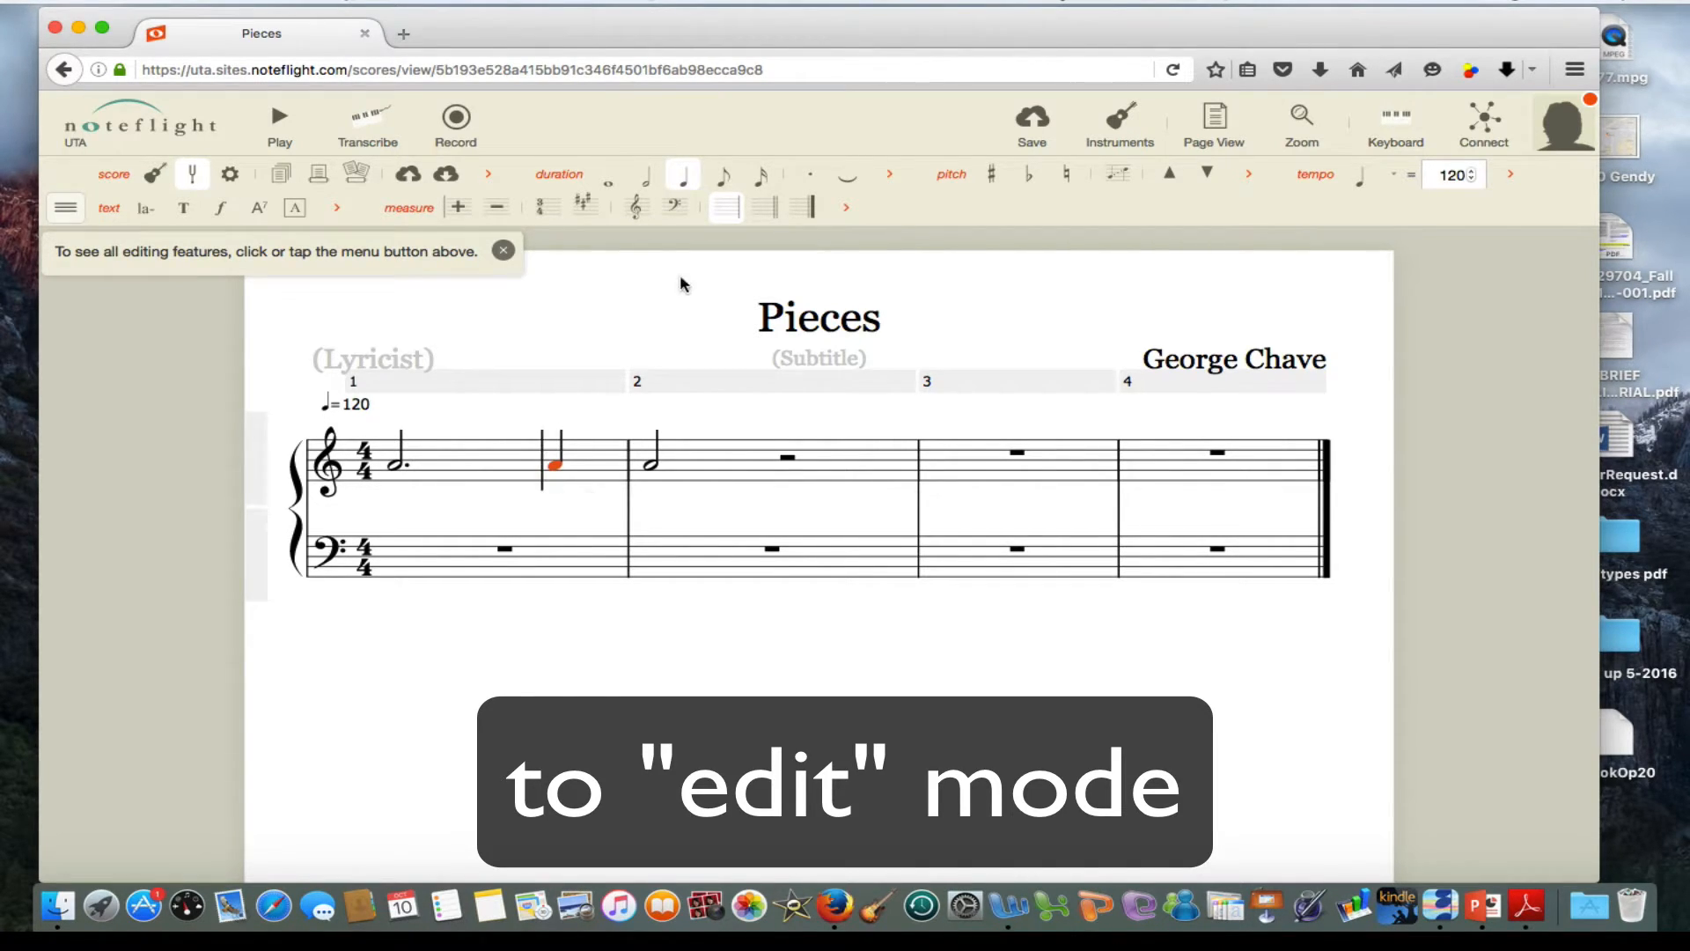
# Replace the quarter ending measure 1 with F and G eighth notes.
pyautogui.click(722, 176)
pyautogui.click(722, 179)
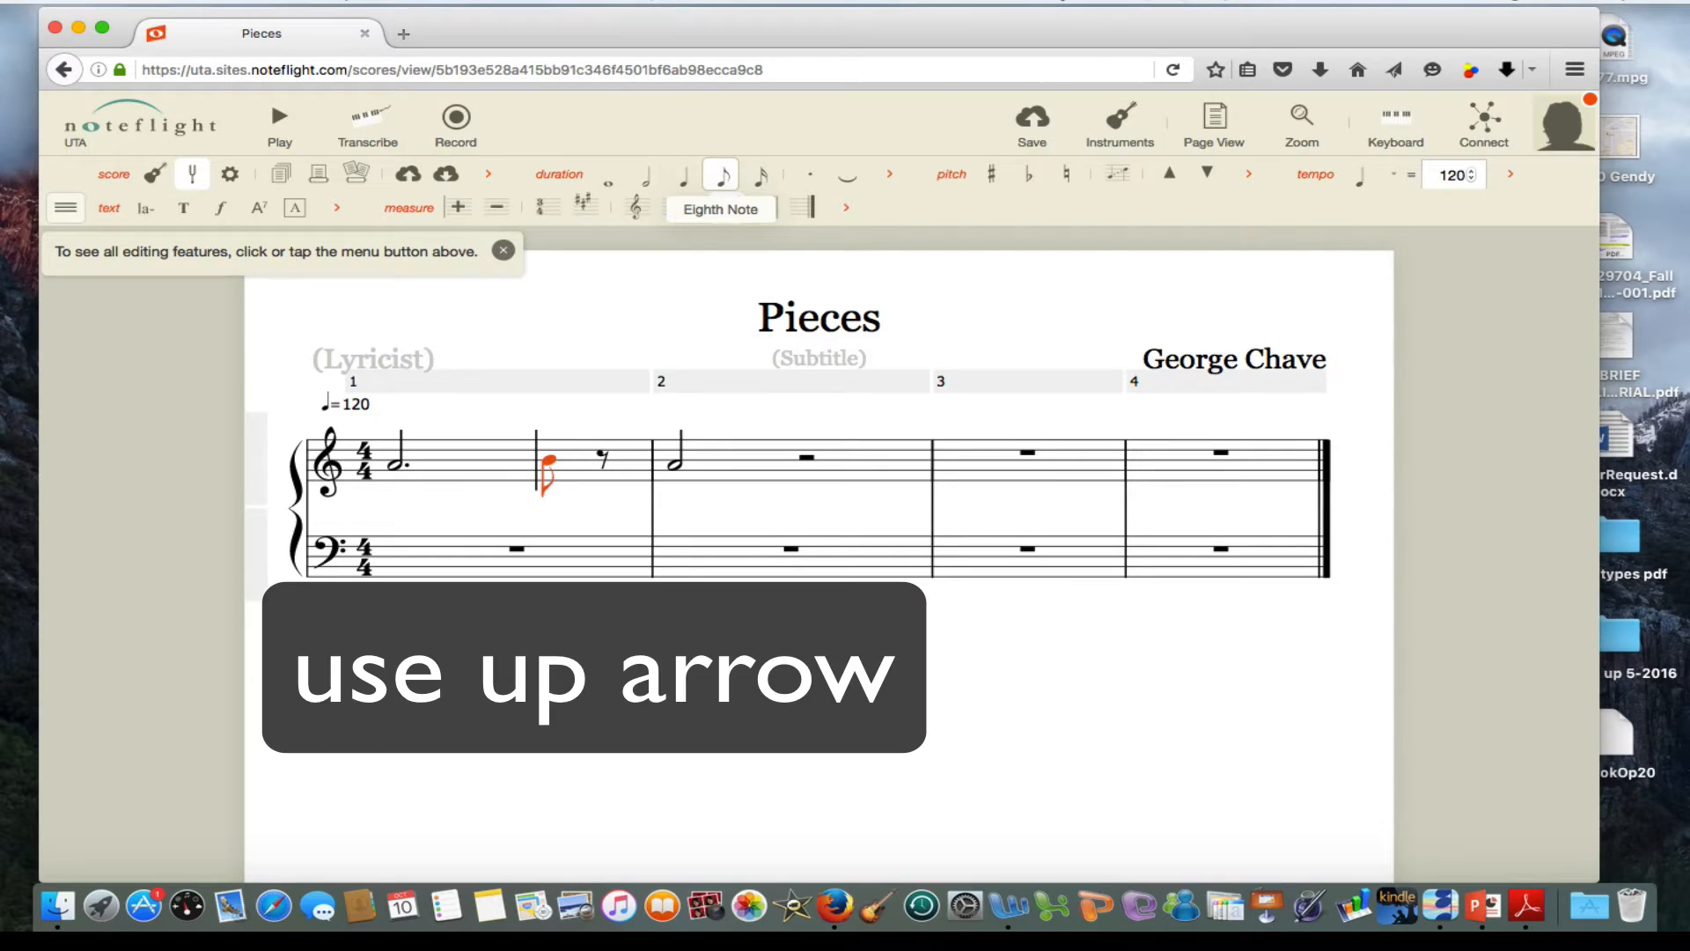
pyautogui.press('Up')
pyautogui.press('Up')
pyautogui.press('Up')
pyautogui.press('Down')
pyautogui.press('Down')
pyautogui.press('Down')
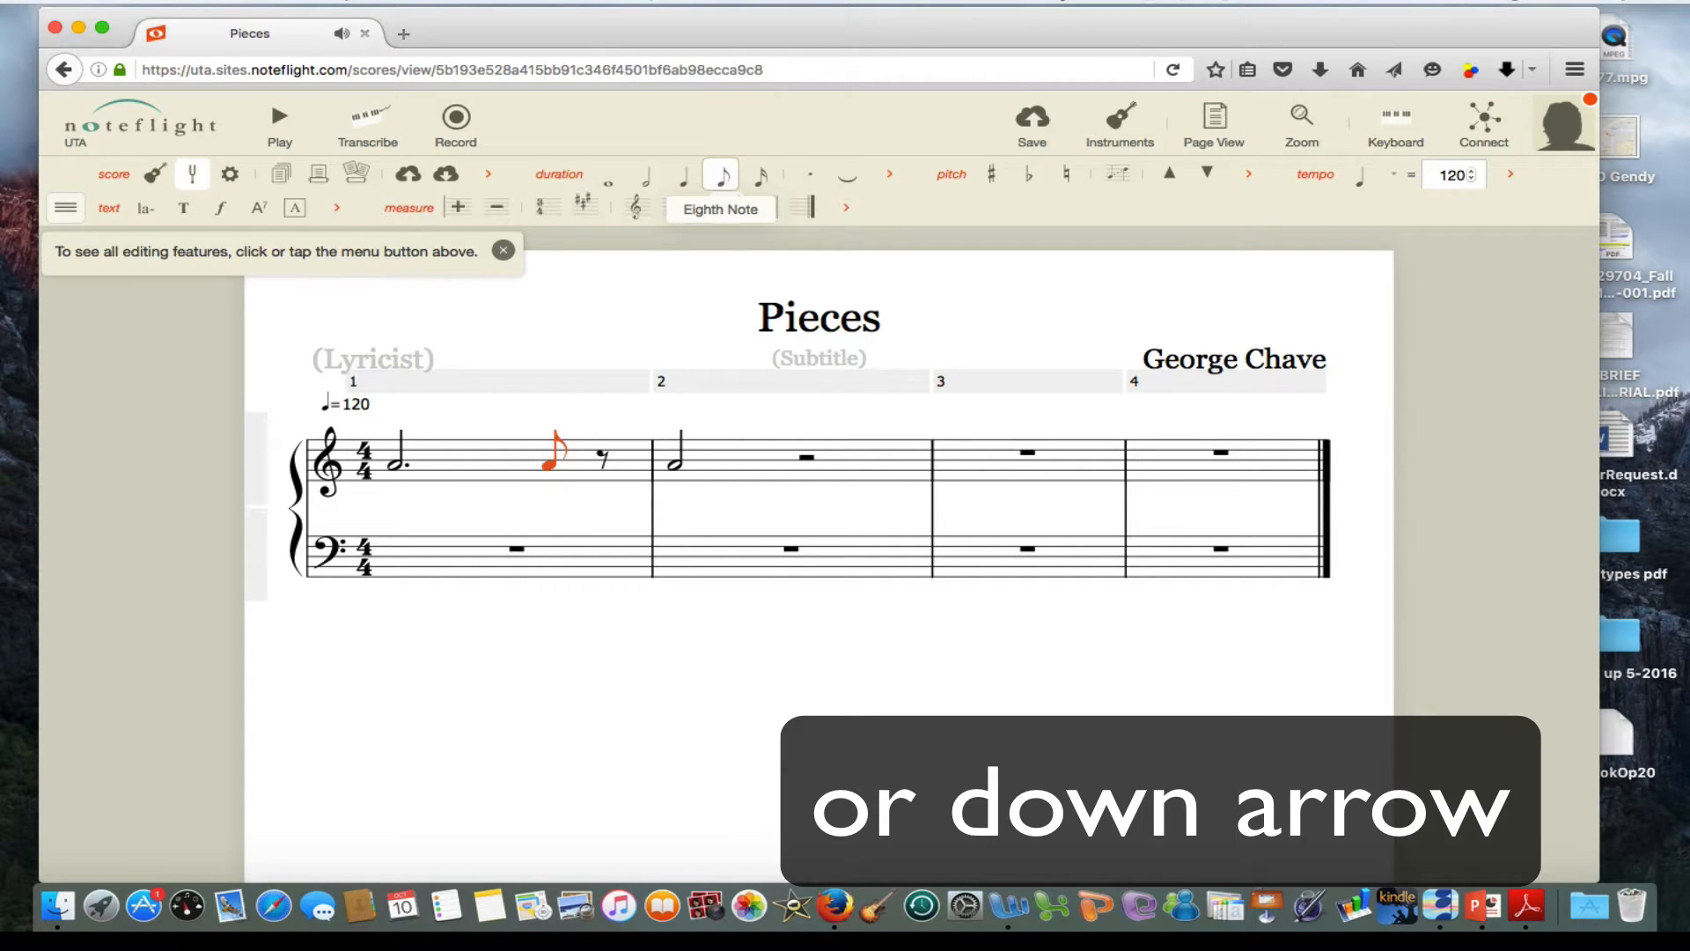
pyautogui.press('Down')
pyautogui.press('Down')
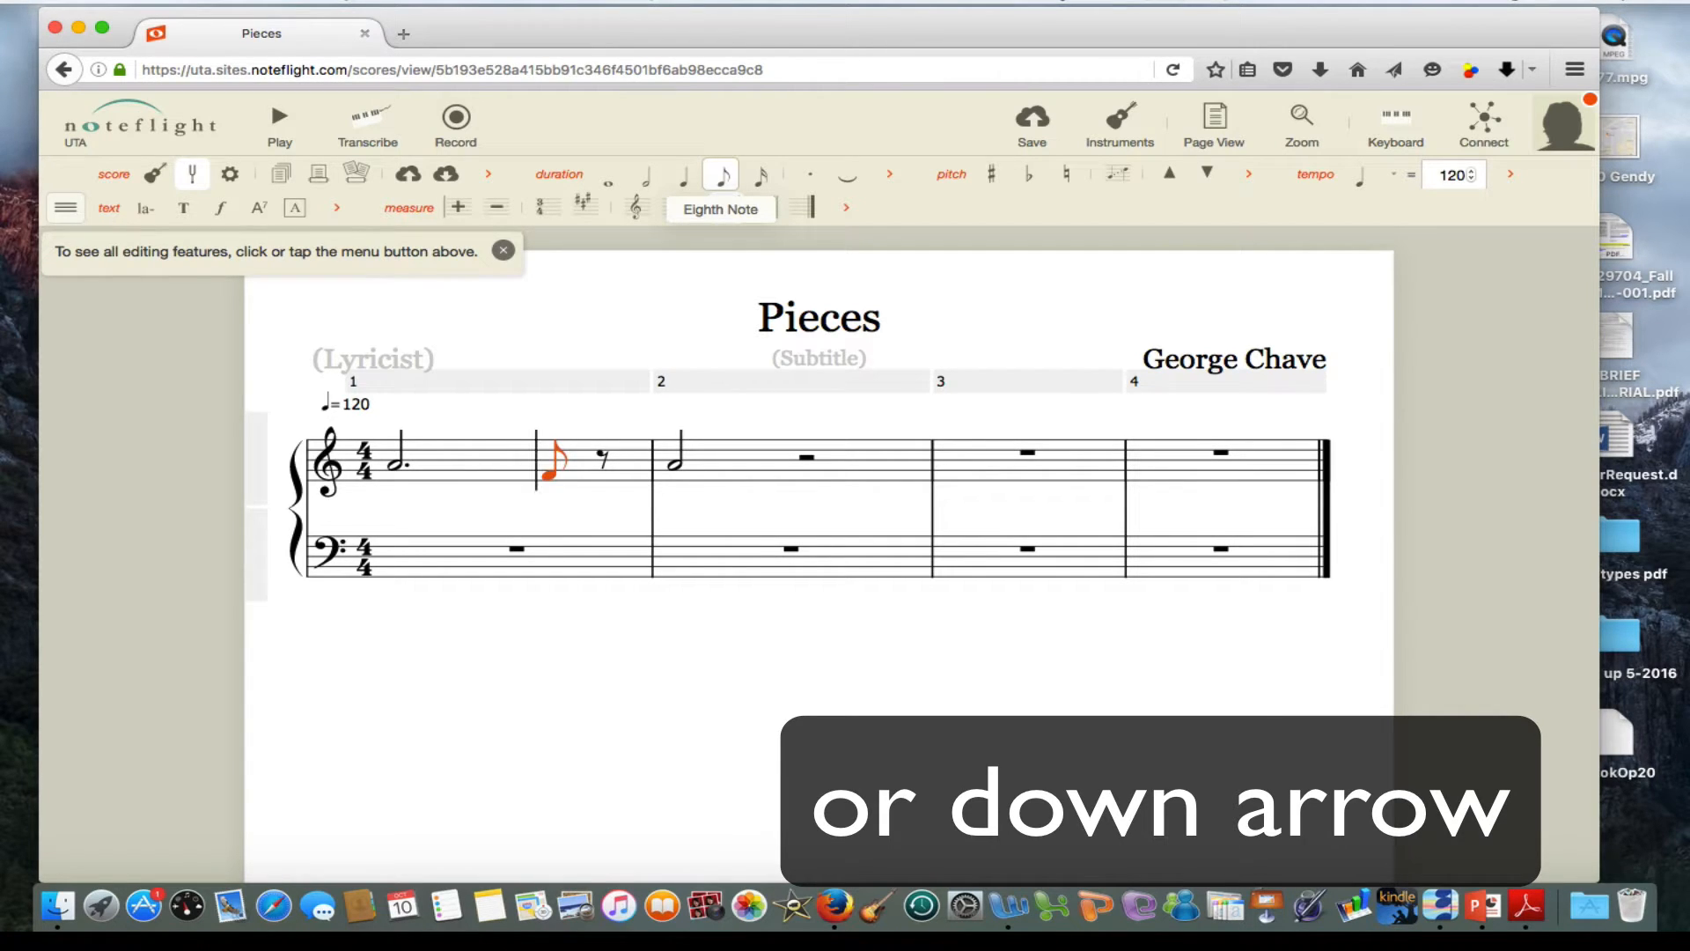
pyautogui.press('f')
pyautogui.press('Up')
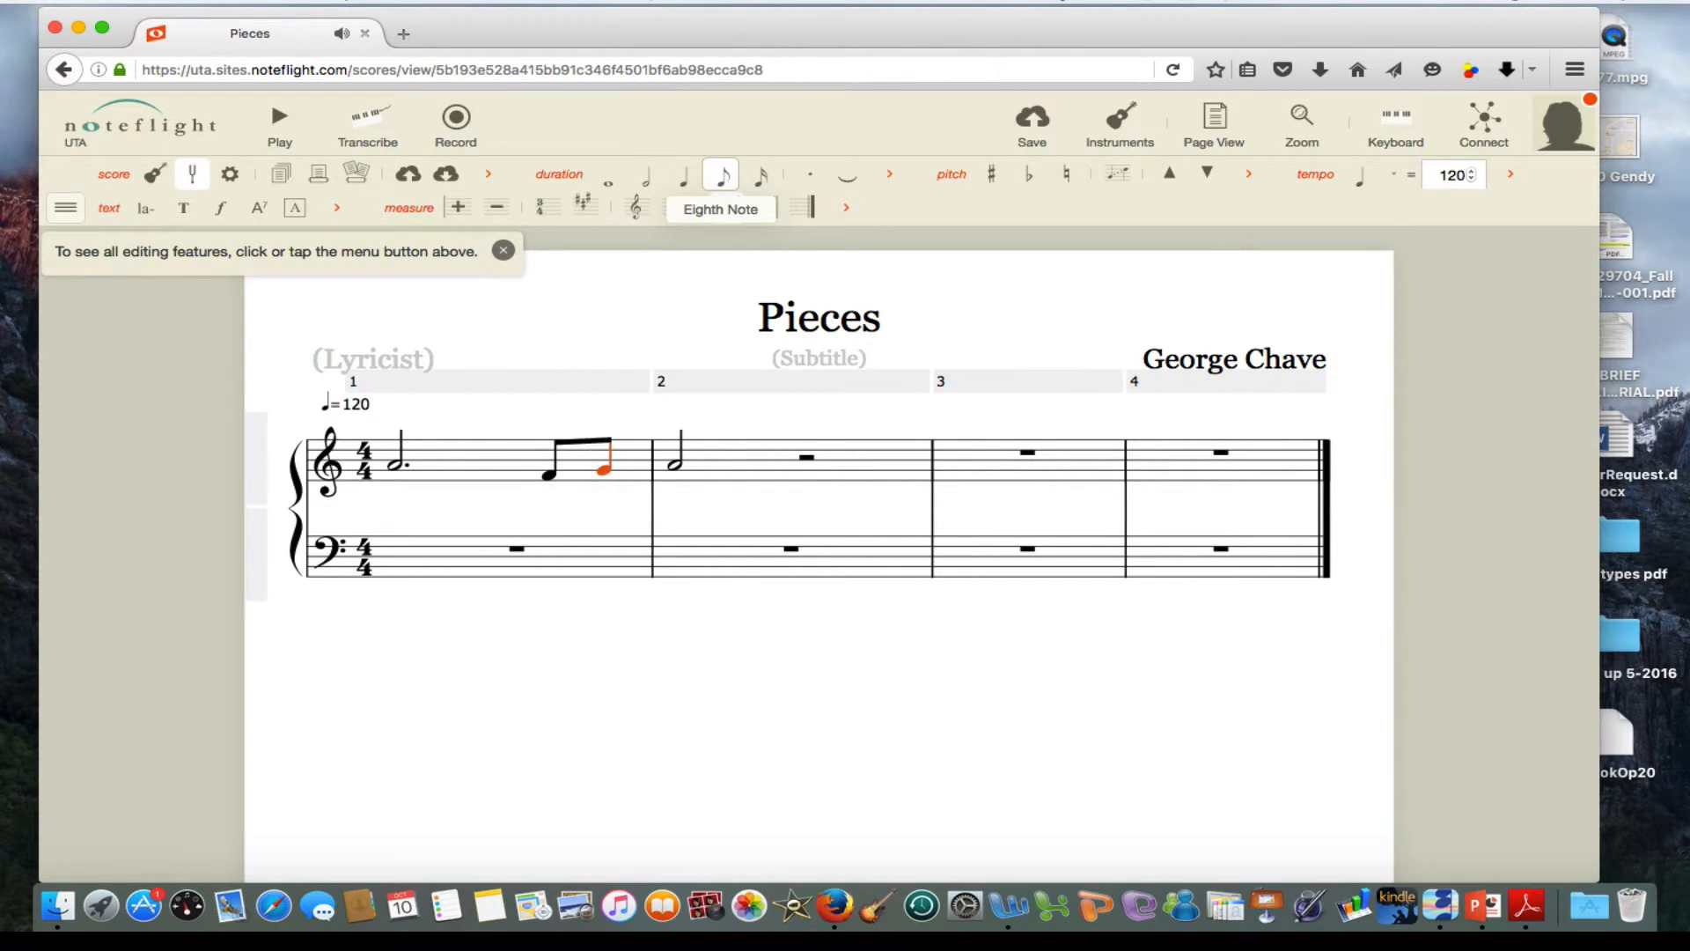
# Fill measure 2 with A eighth notes, lowering the last one to E.
pyautogui.press('Return')
pyautogui.press('Up')
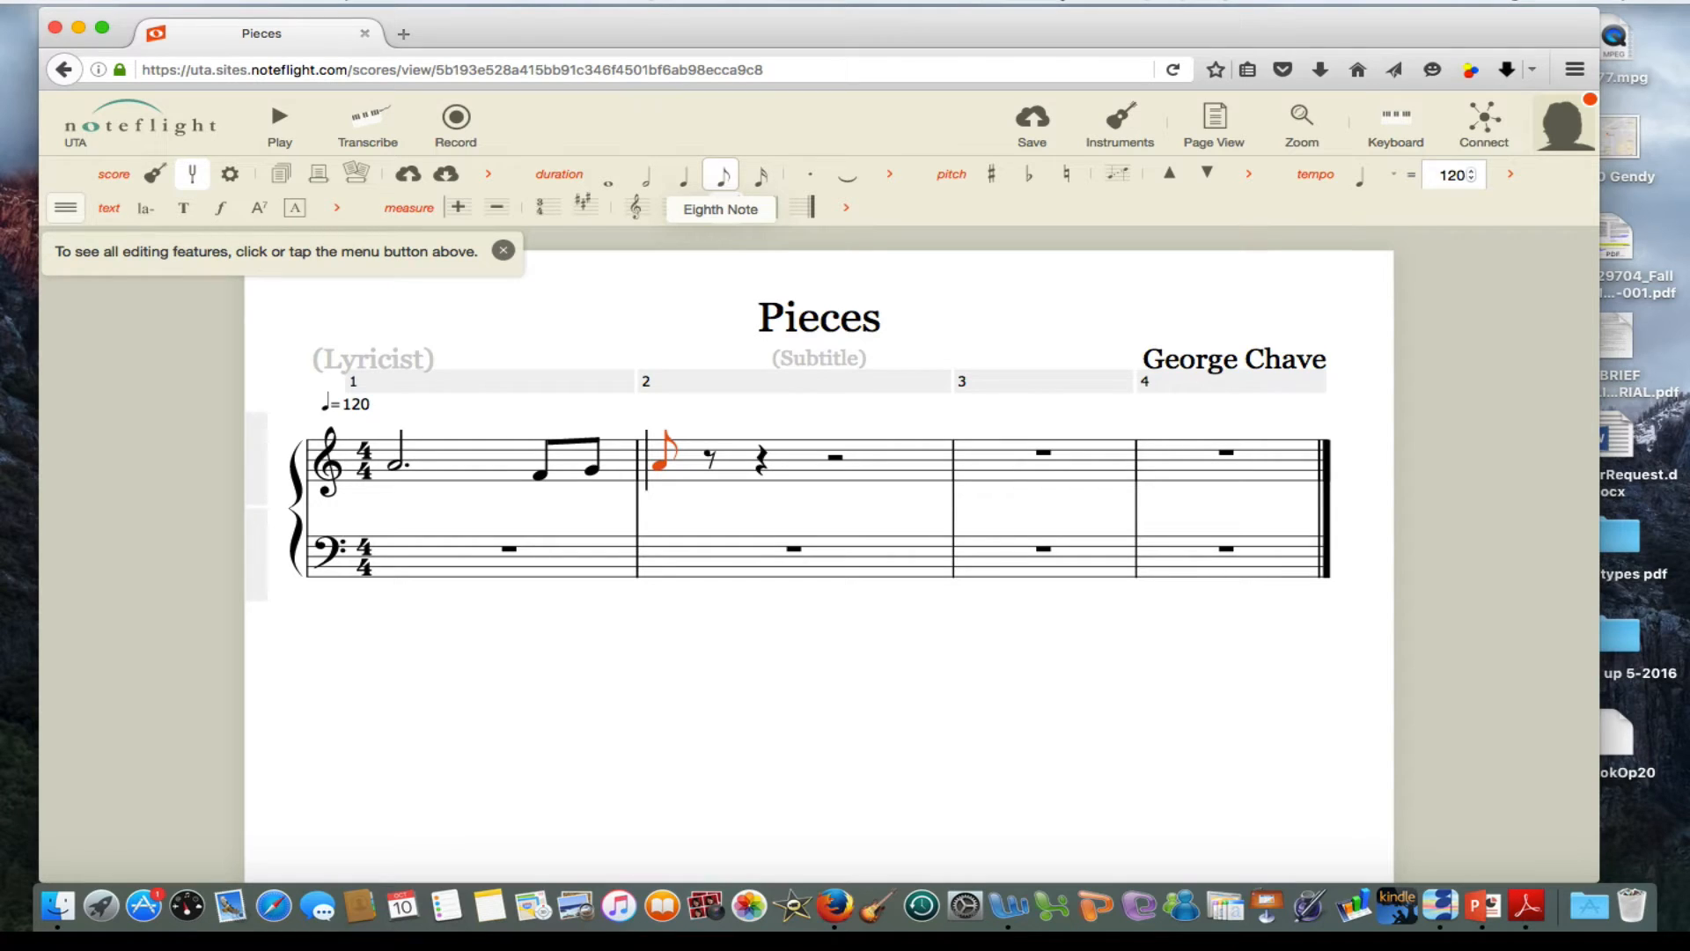
pyautogui.press('Return')
pyautogui.press('Return')
pyautogui.press('Return')
pyautogui.press('Return')
pyautogui.press('Return')
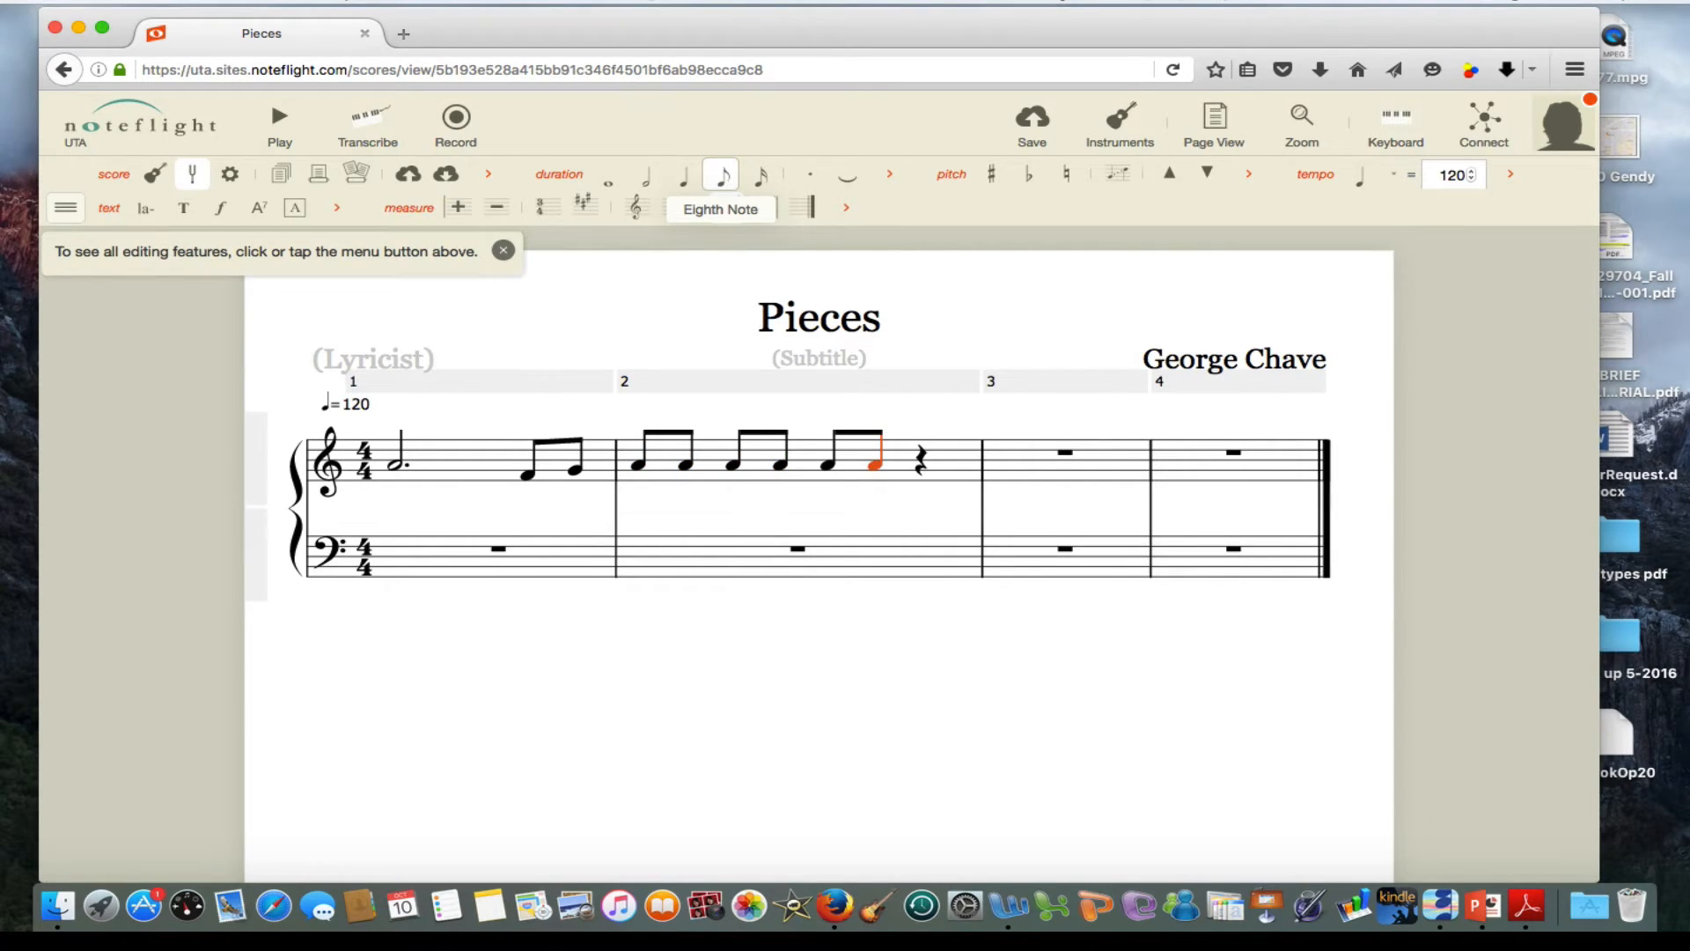
pyautogui.press('Up')
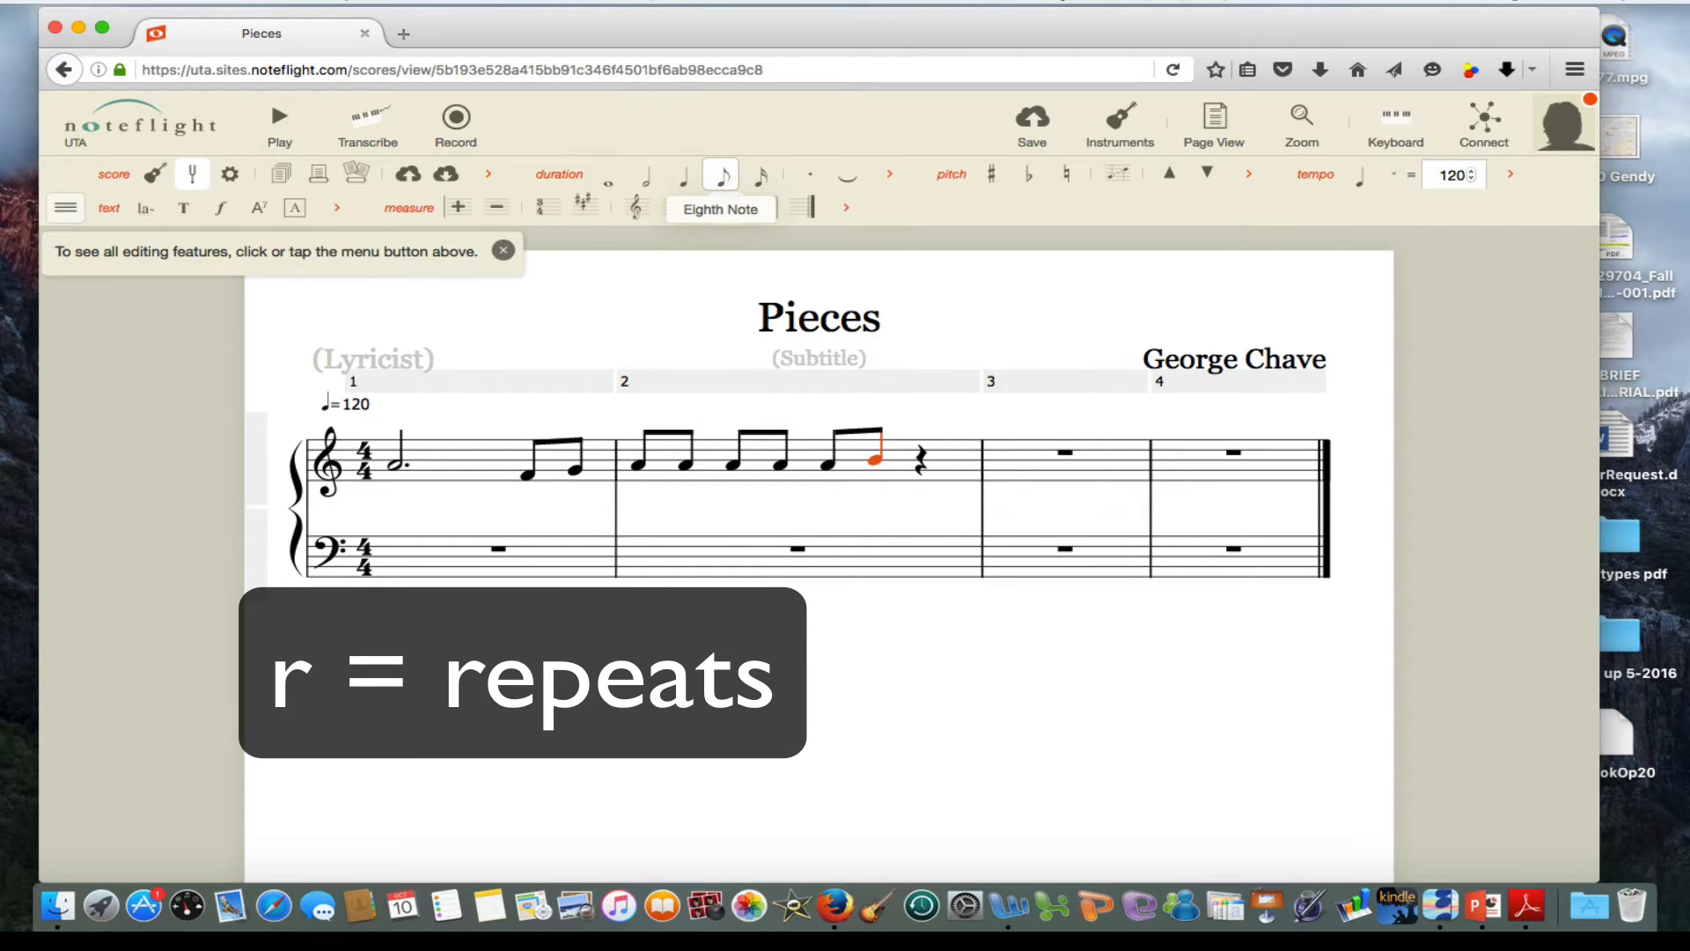
pyautogui.press('Down')
pyautogui.press('Down')
pyautogui.press('Down')
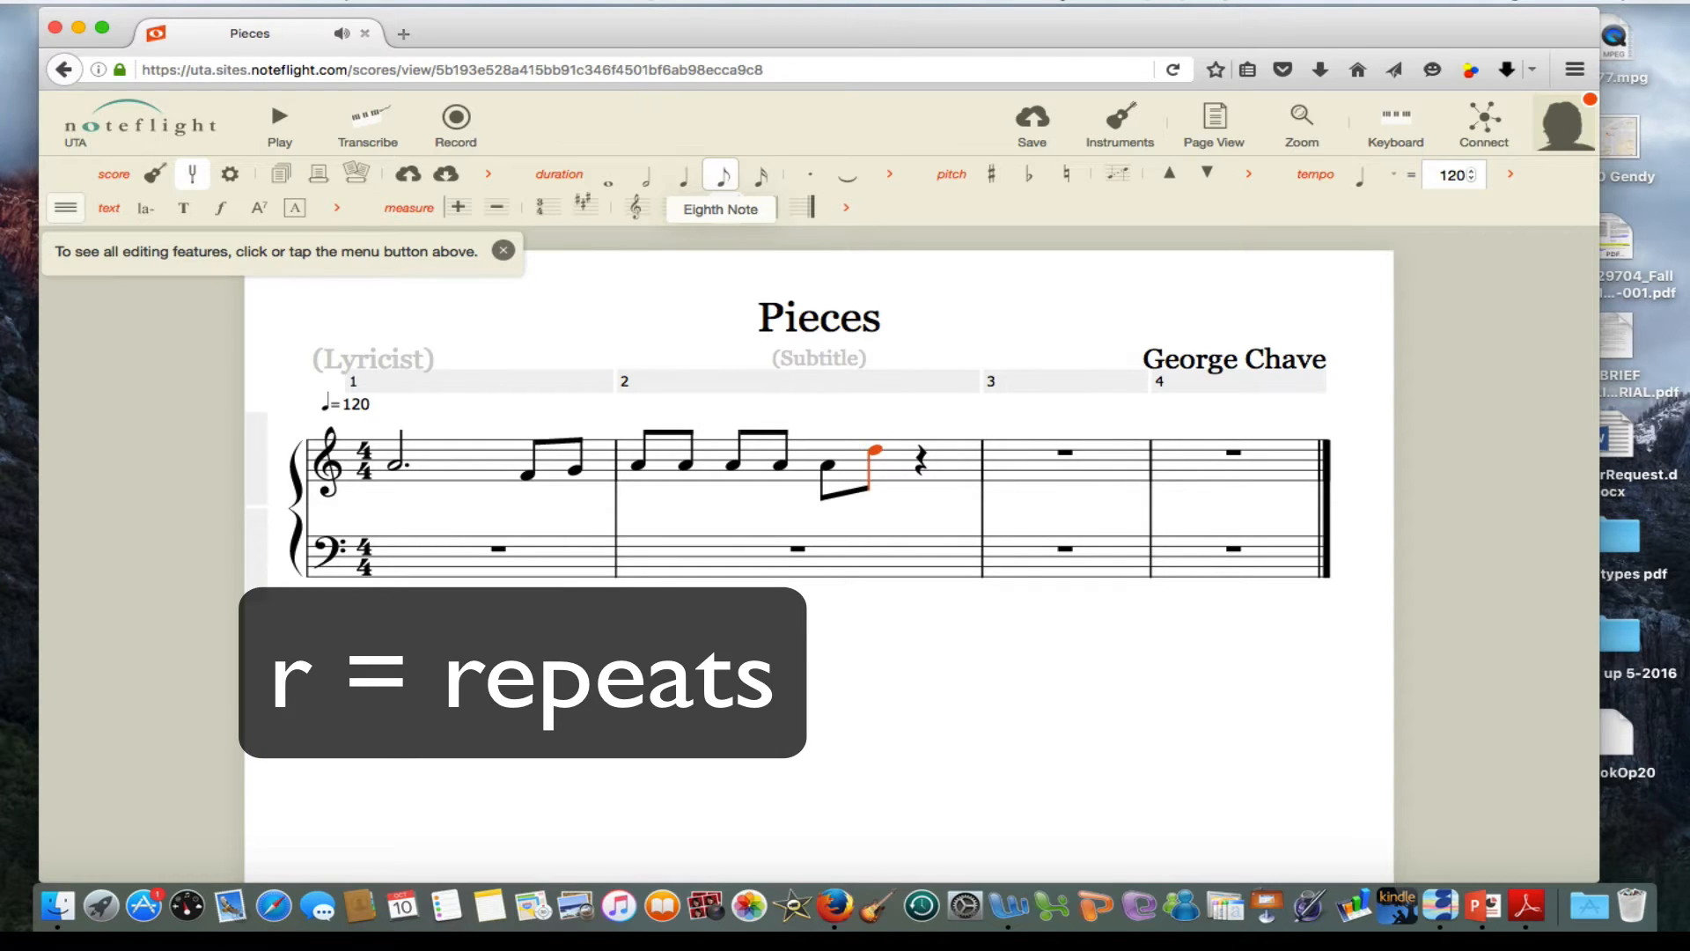
pyautogui.press('Down')
pyautogui.press('Down')
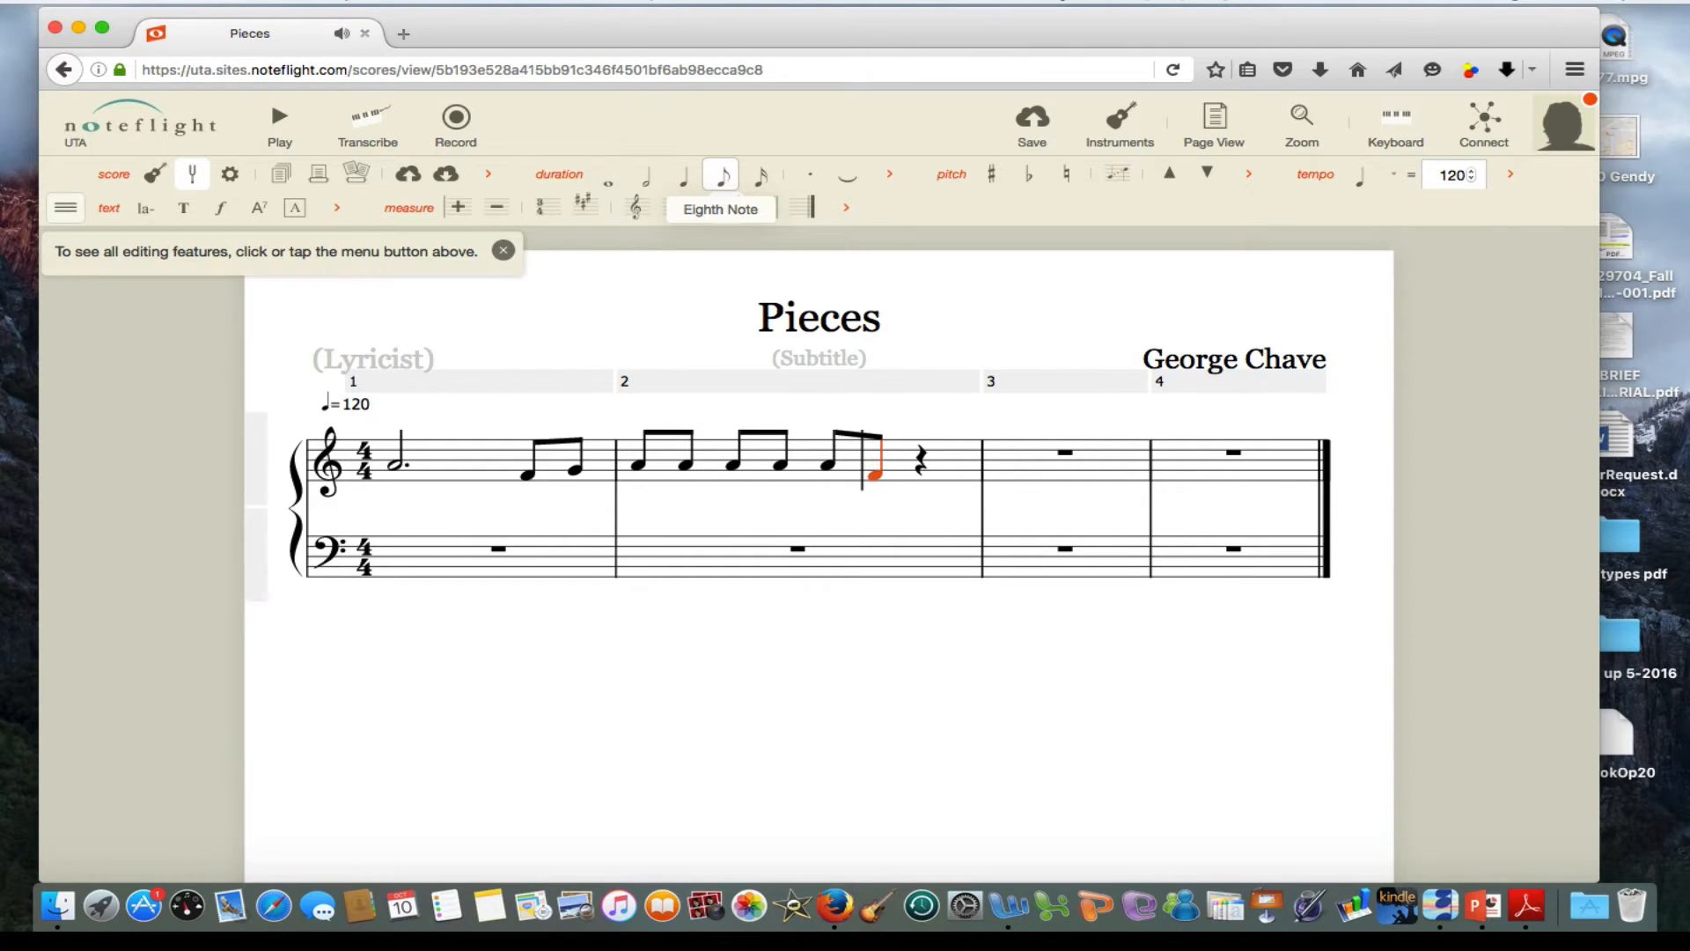
# Turn the E into sixteenths, repeating them to finish measure 2 and reach measure 3.
pyautogui.click(755, 185)
pyautogui.press('e')
pyautogui.press('e')
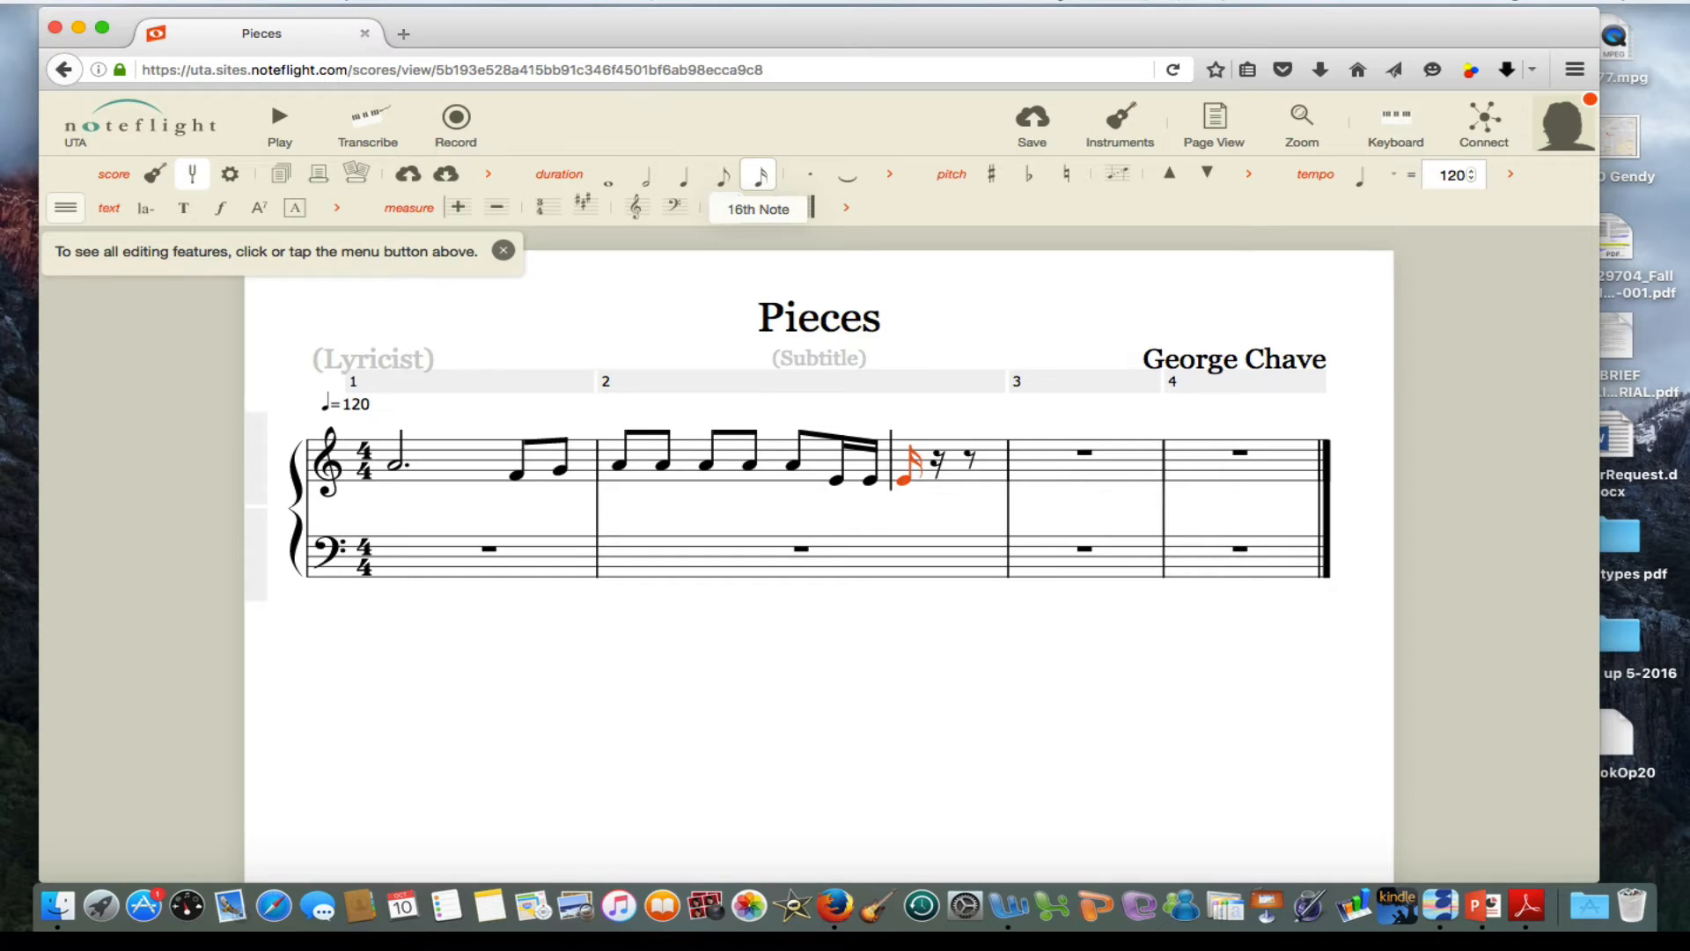
pyautogui.press('e')
pyautogui.press('e')
pyautogui.press('e')
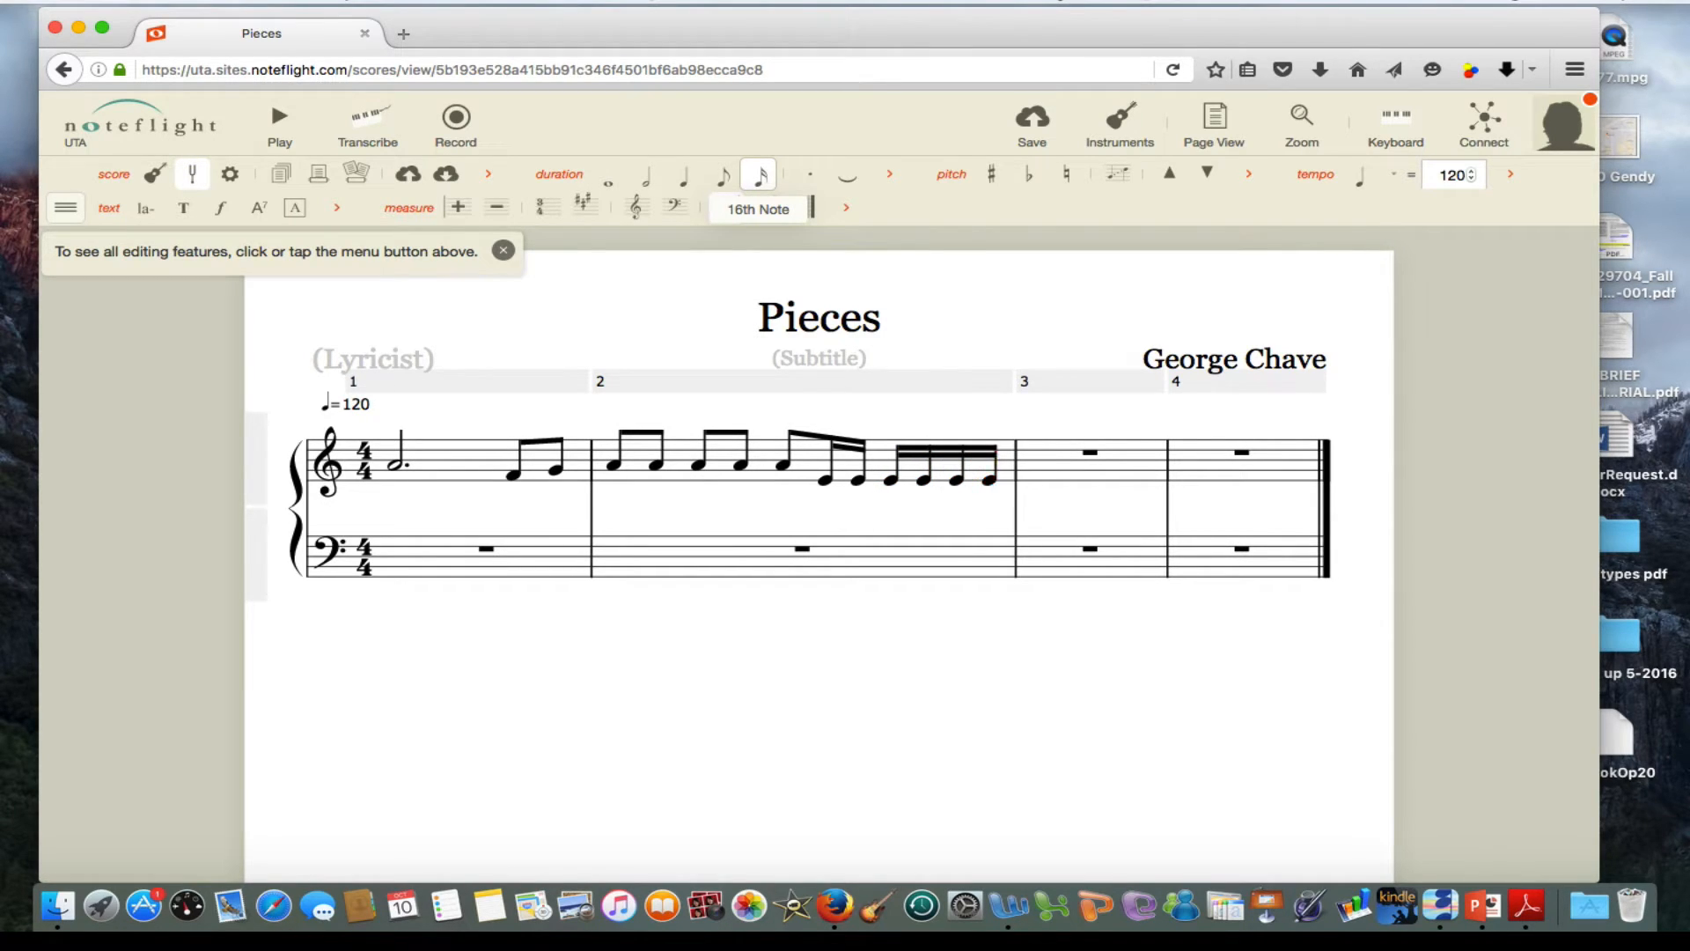
pyautogui.press('e')
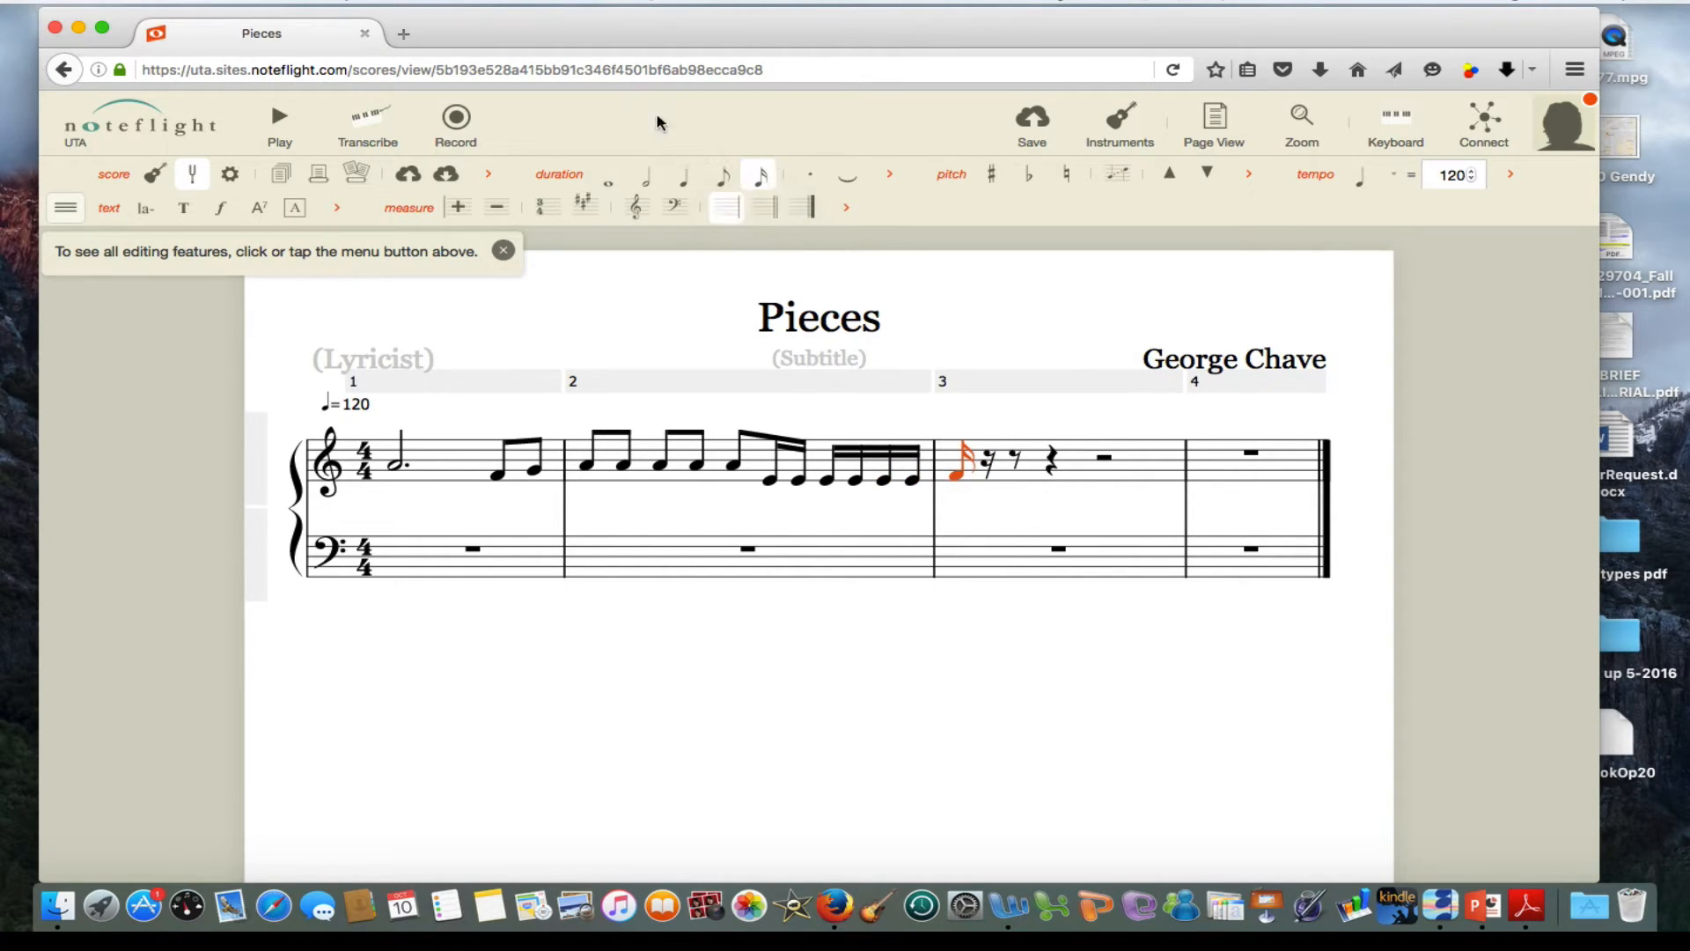
# Enter quarter notes F, F sharp and G sharp at the start of measure 3.
pyautogui.click(683, 180)
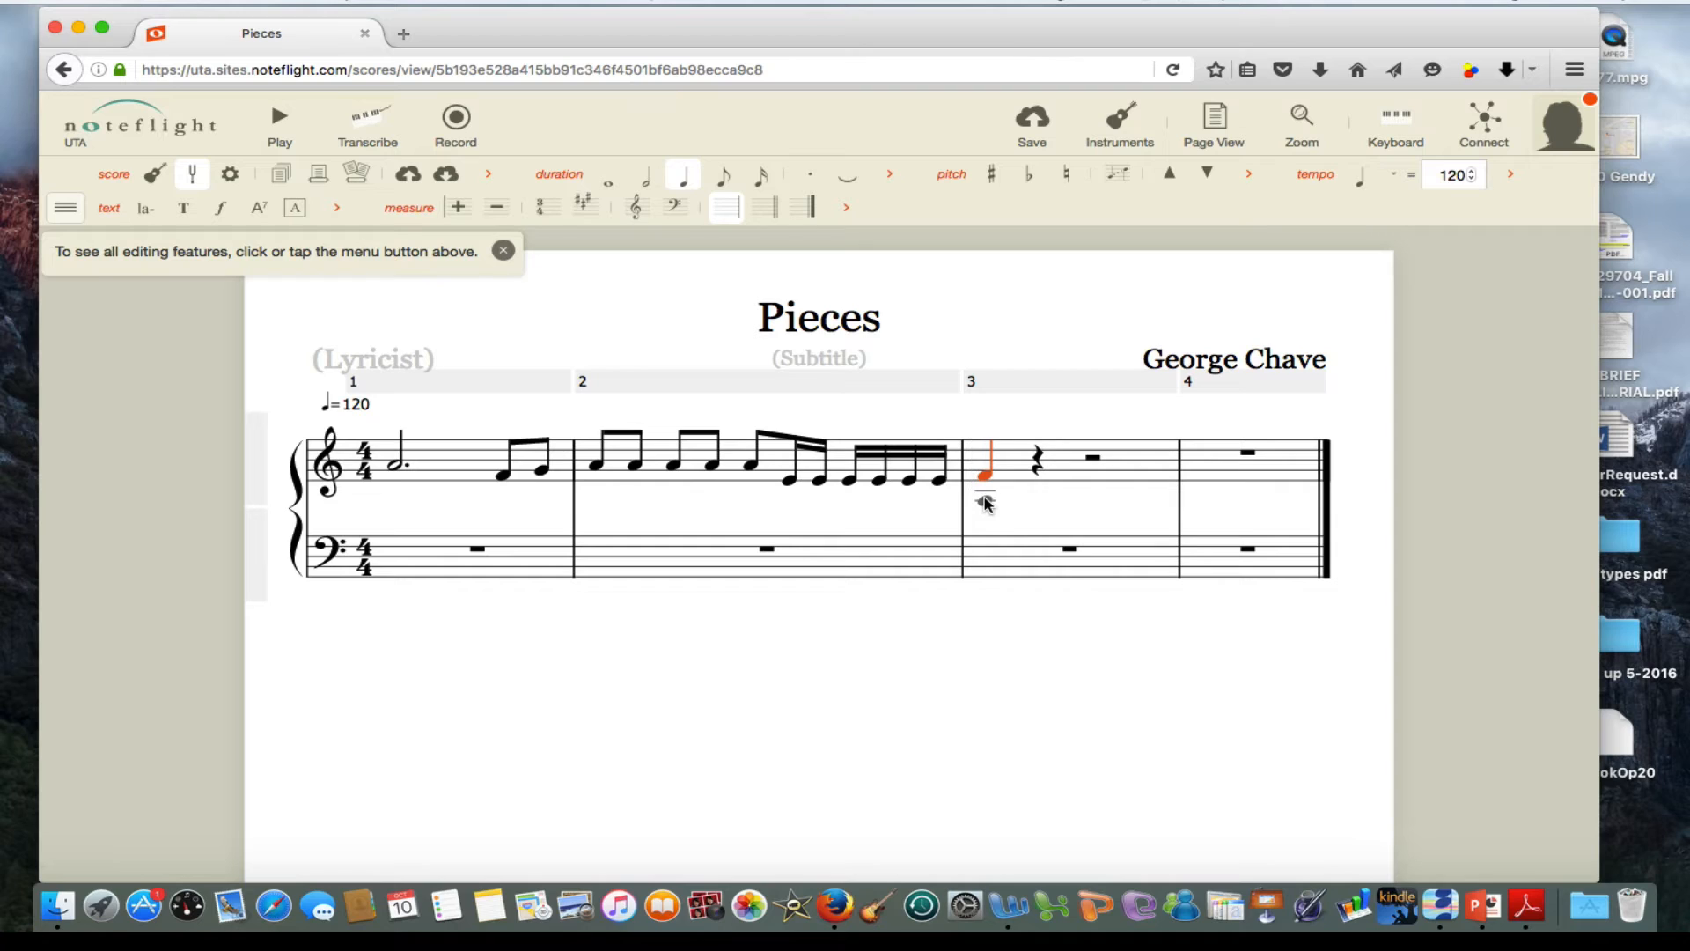
pyautogui.press('f')
pyautogui.click(992, 175)
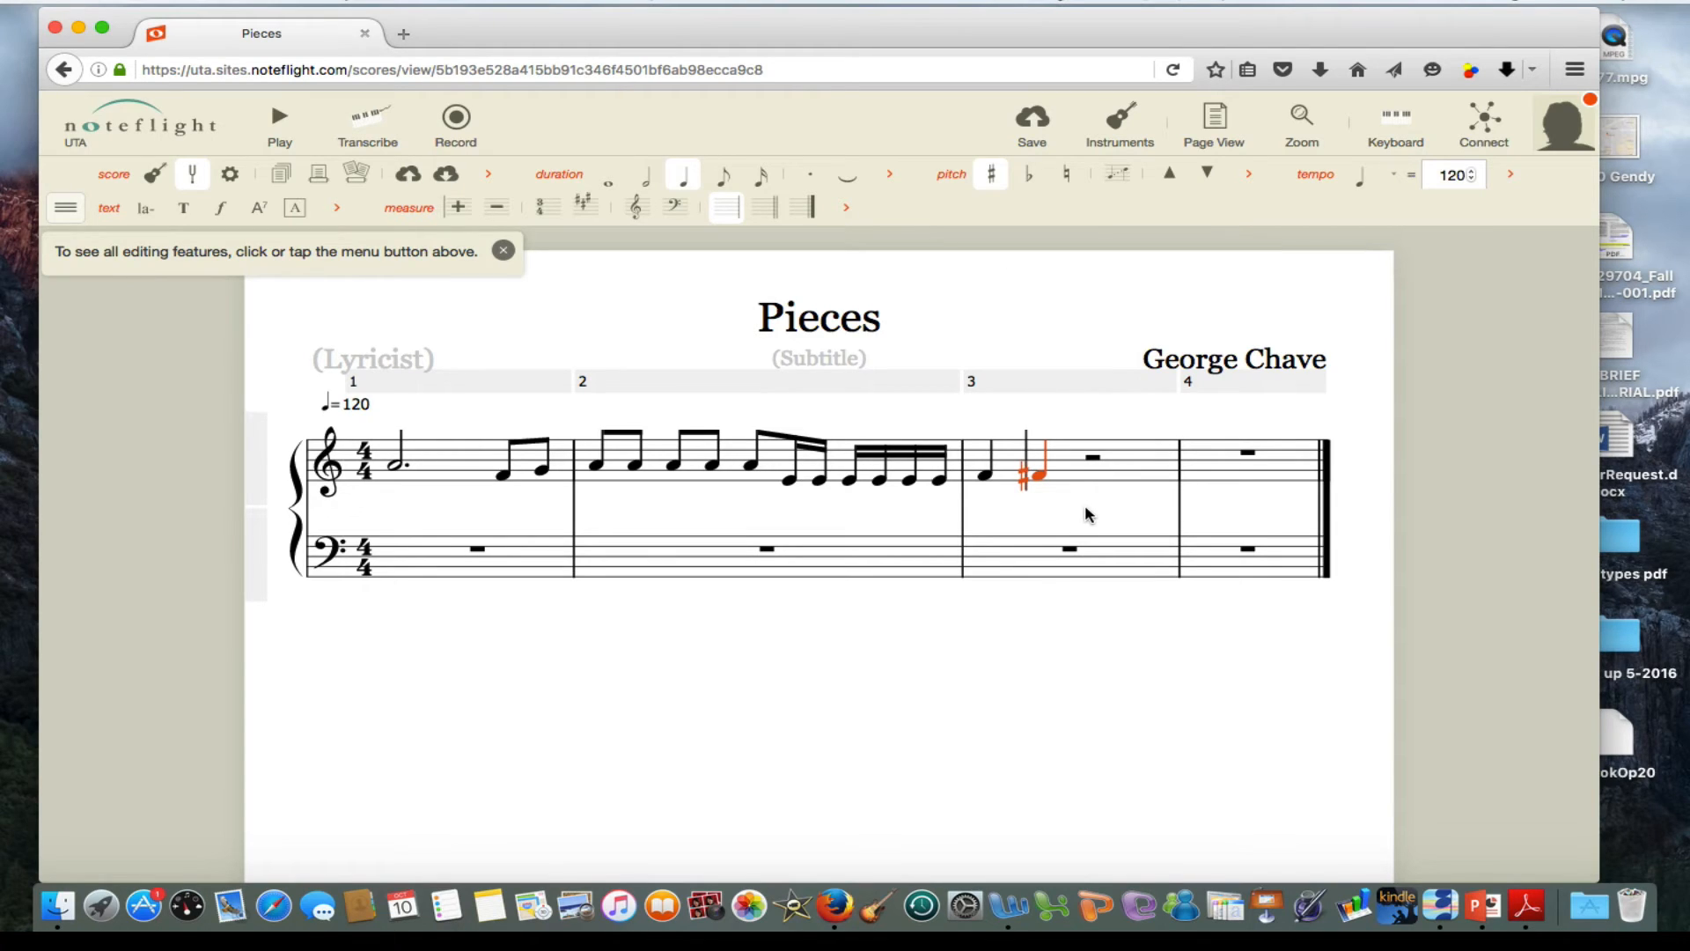
pyautogui.press('g')
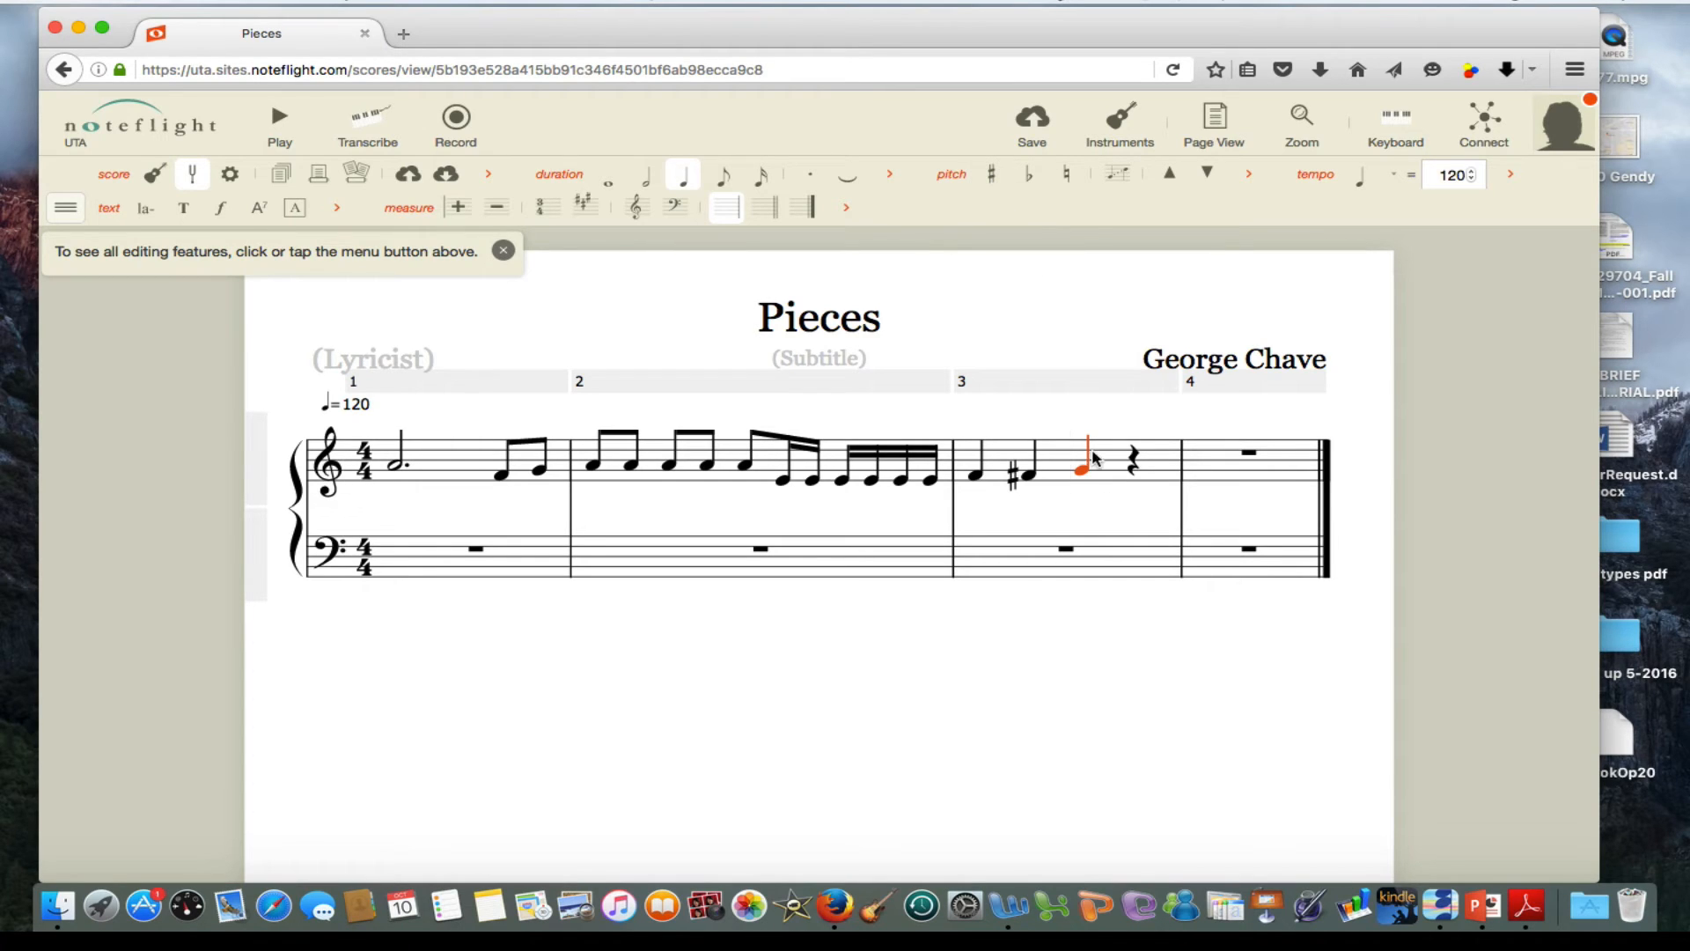
pyautogui.click(992, 173)
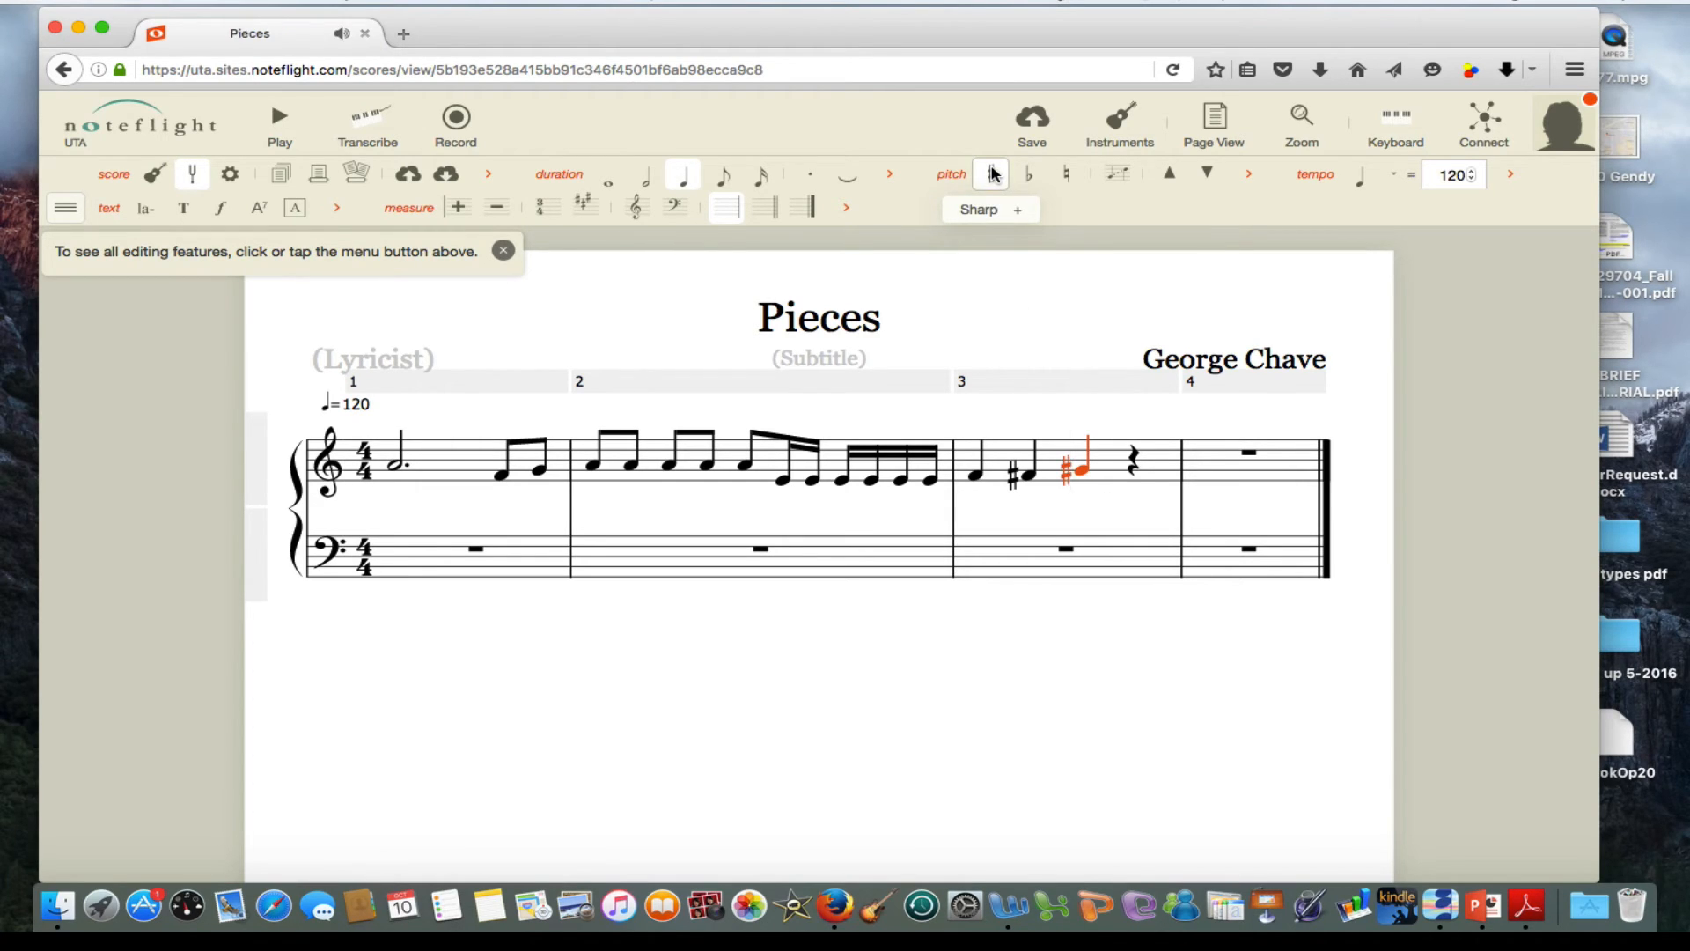
# Finish measure 3 with B-flat and B-natural eighths, then start measure 4 with C.
pyautogui.press('g')
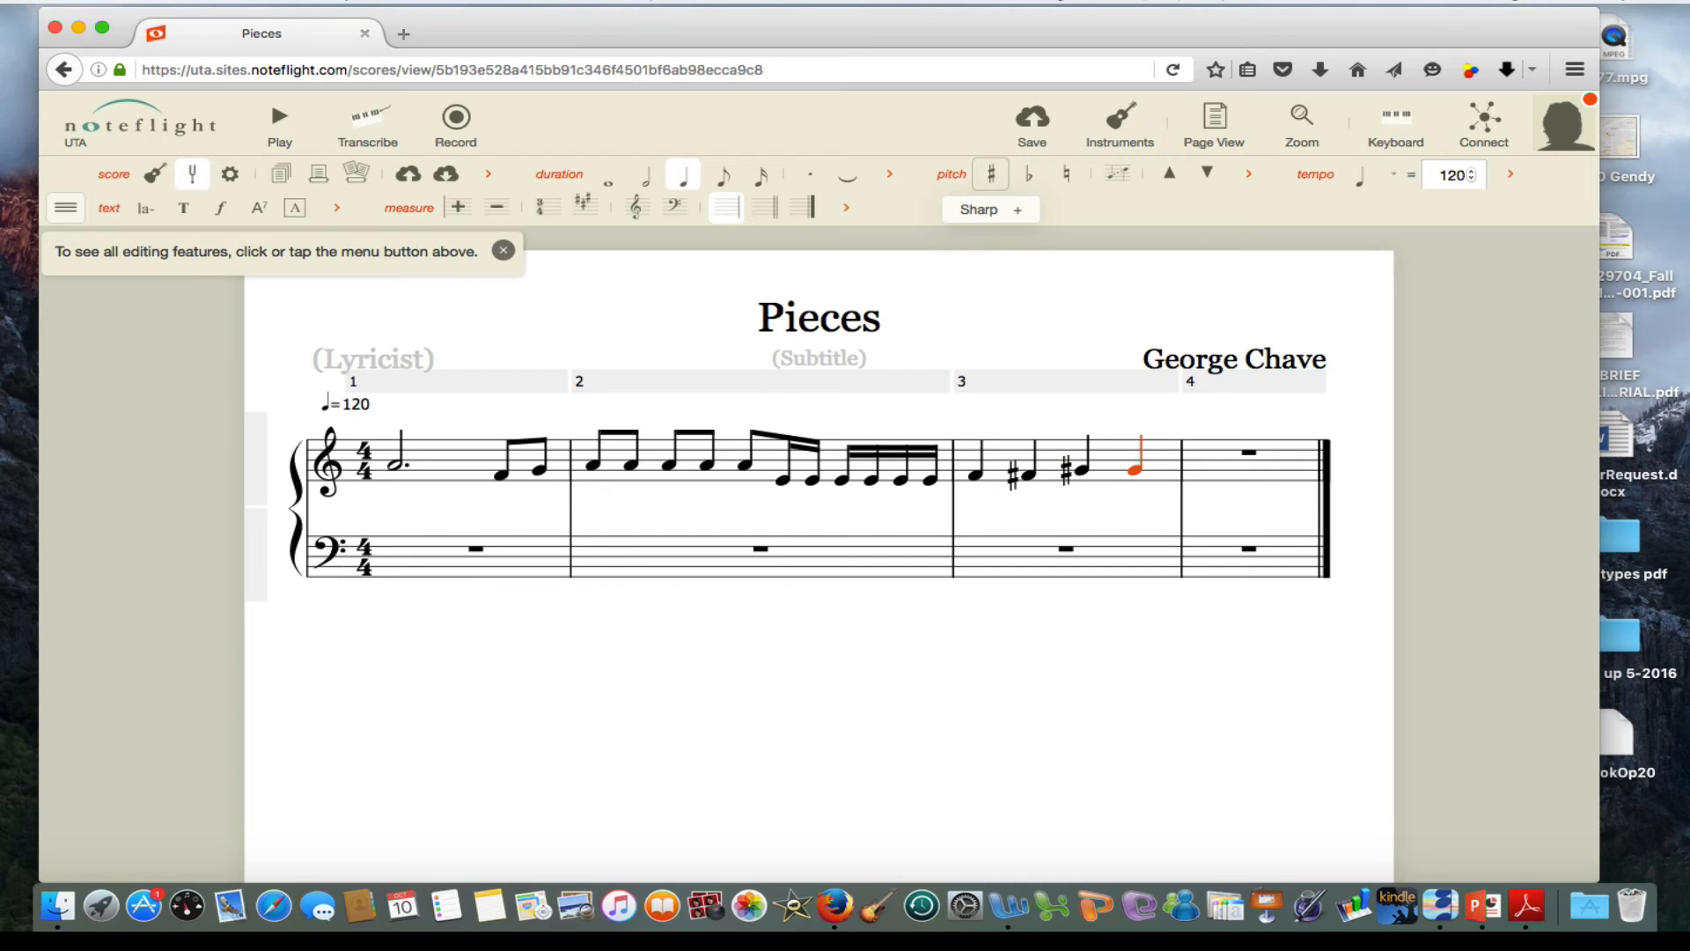
pyautogui.press('Up')
pyautogui.click(1029, 178)
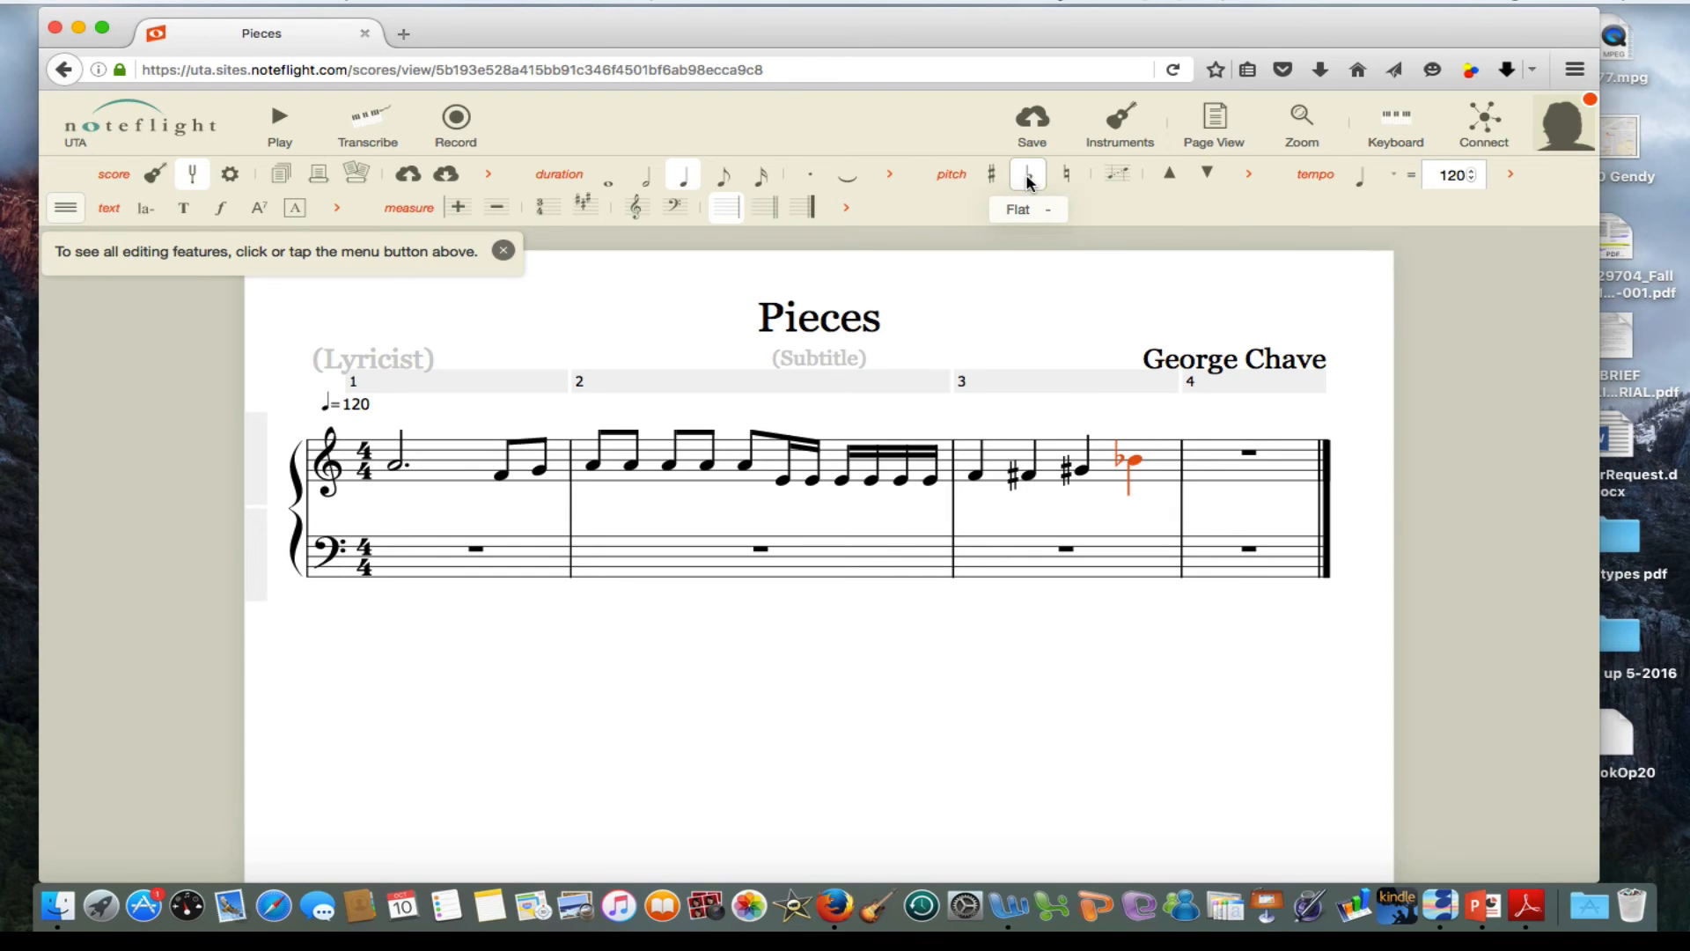
pyautogui.click(724, 180)
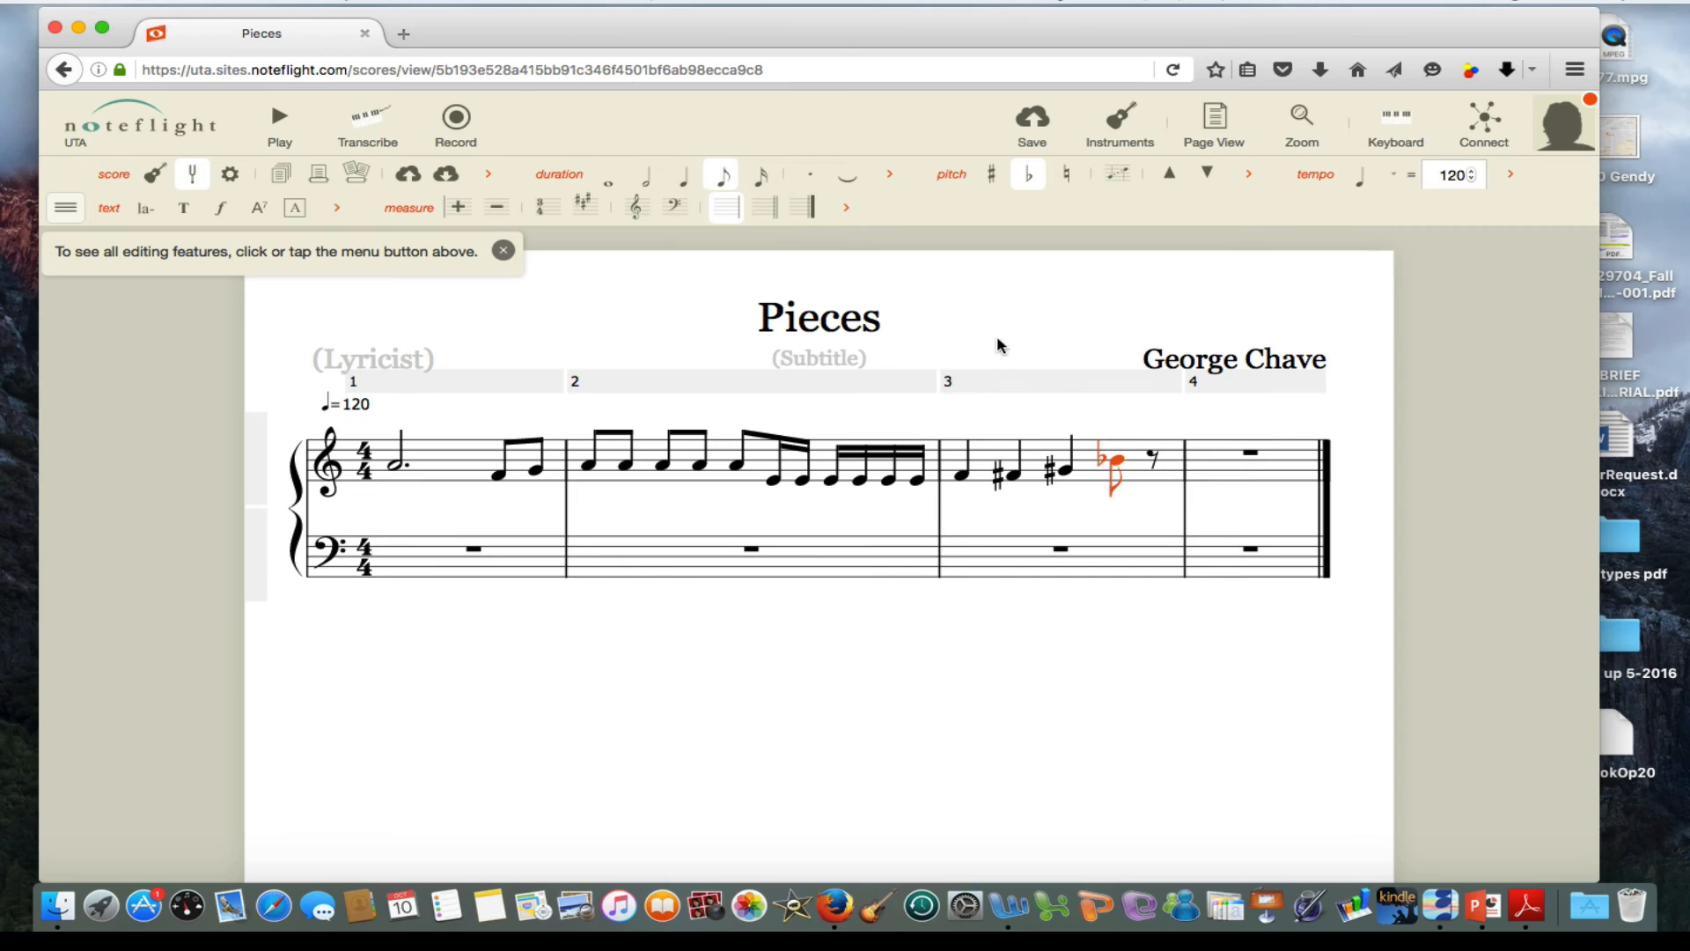
pyautogui.press('b')
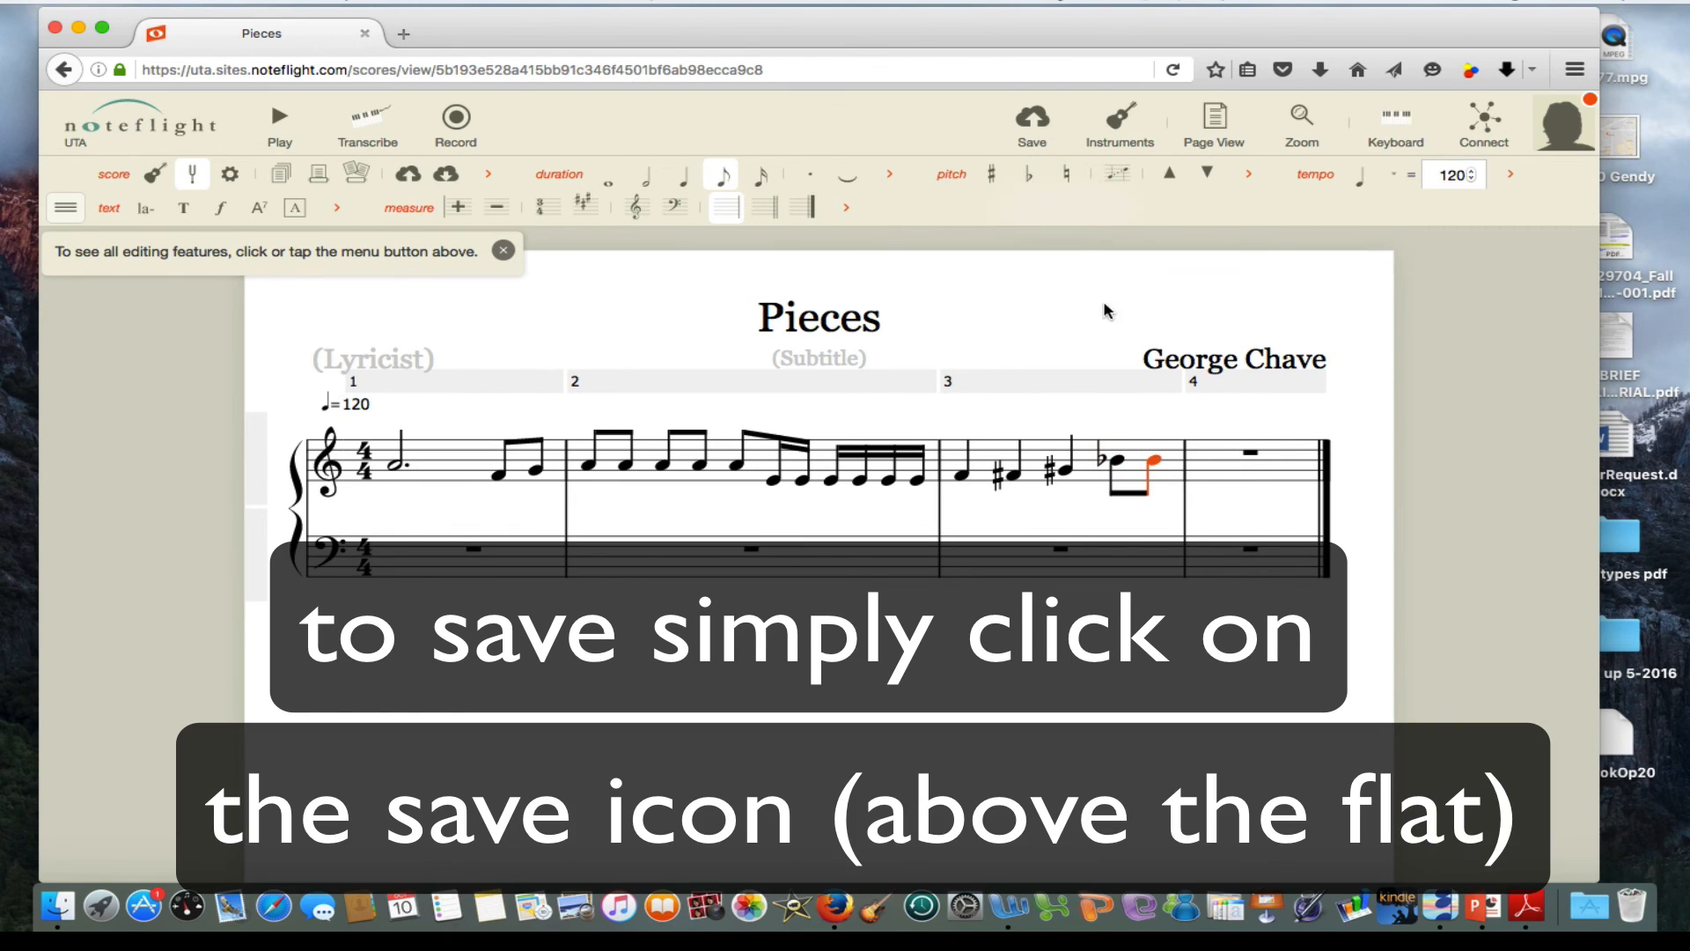
pyautogui.click(1070, 175)
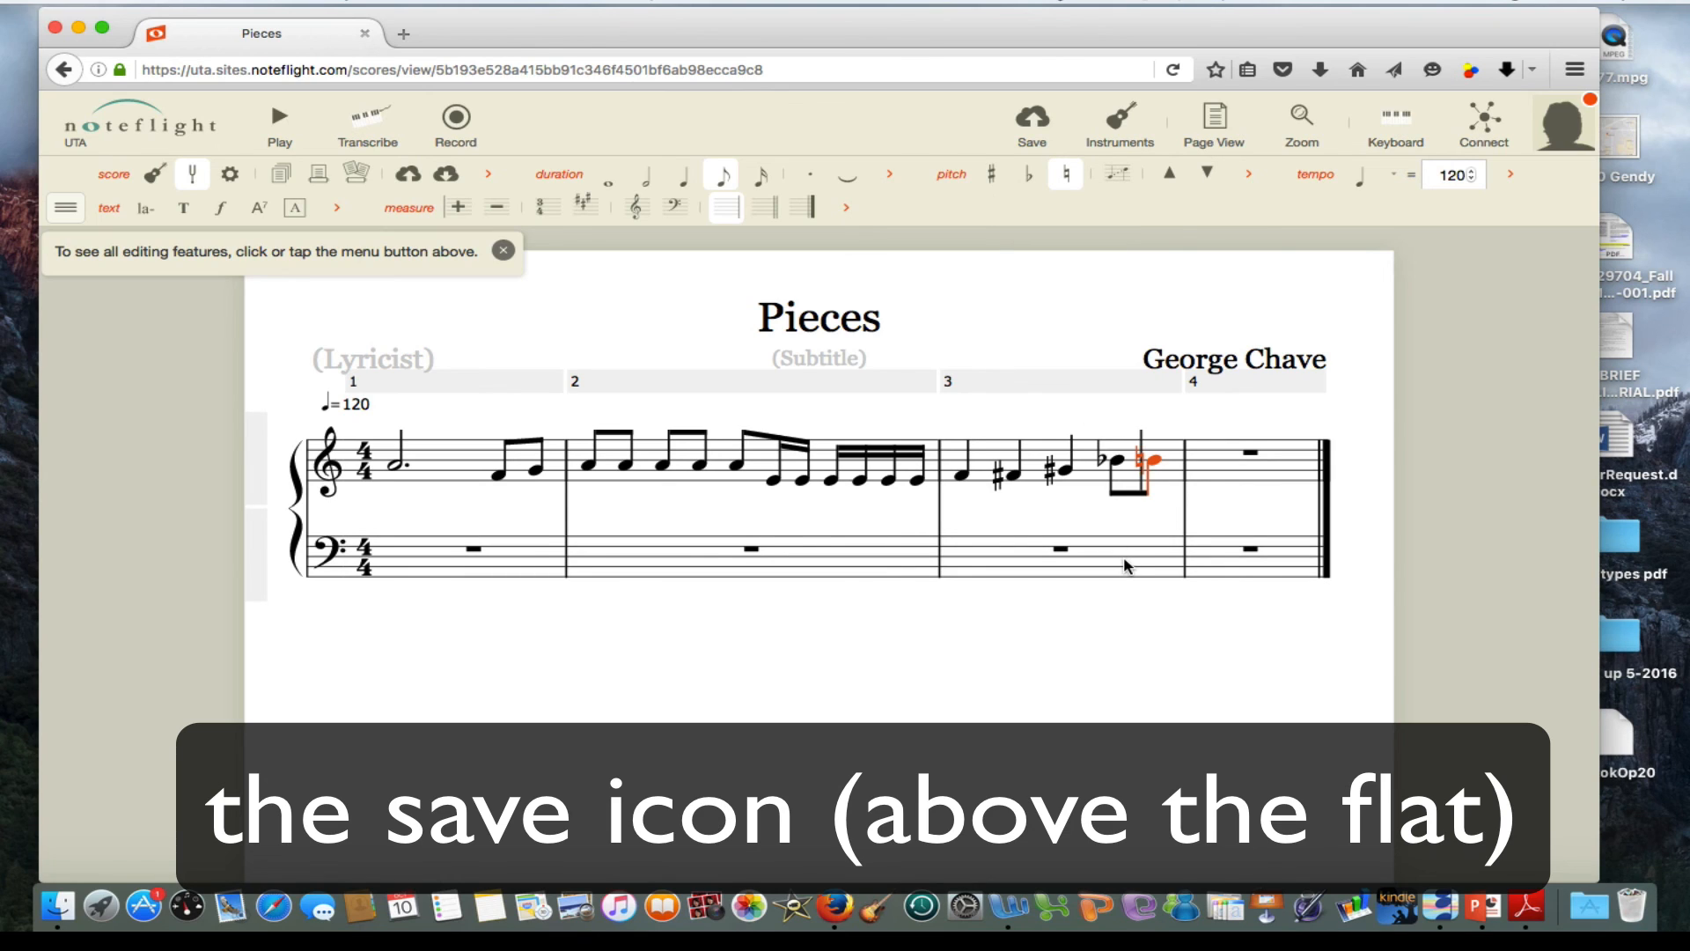
pyautogui.press('c')
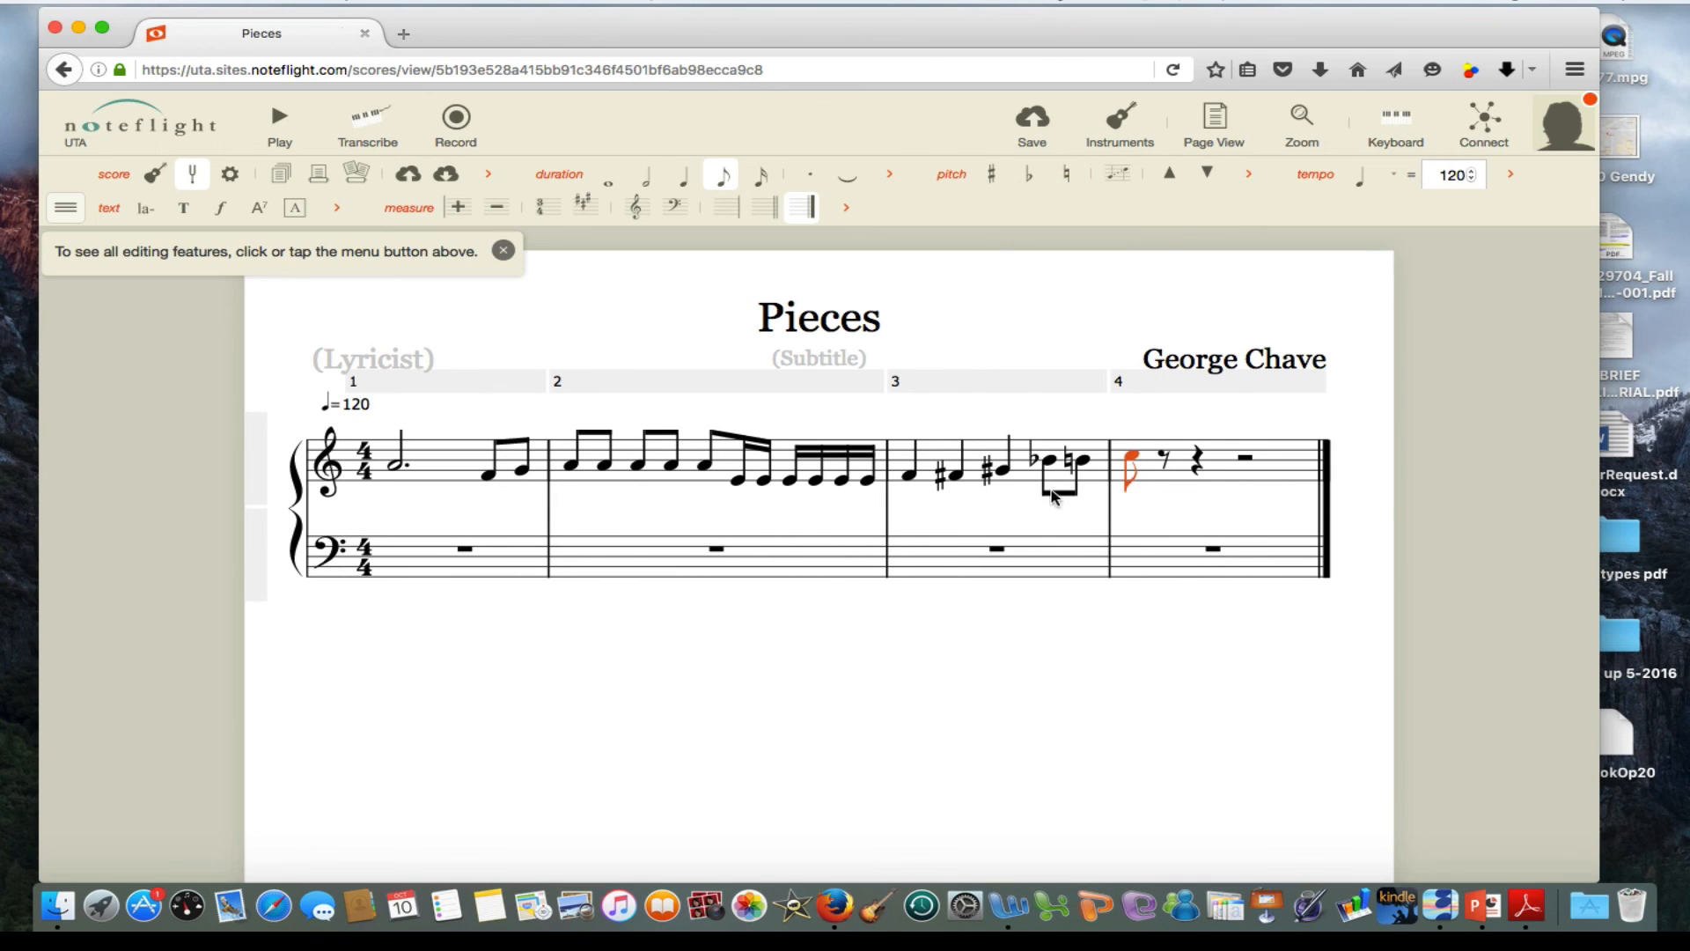